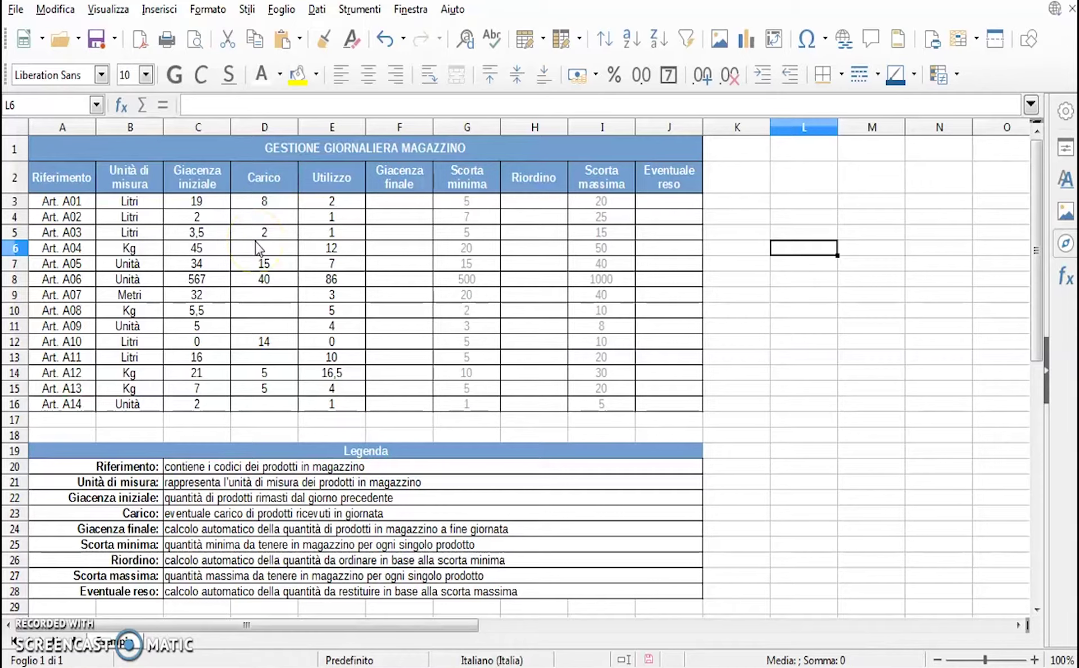
# Examine how Giacenza iniziale, Carico and Utilizzo relate to Giacenza finale, using the Art. A01 row as the example.
pyautogui.click(256, 203)
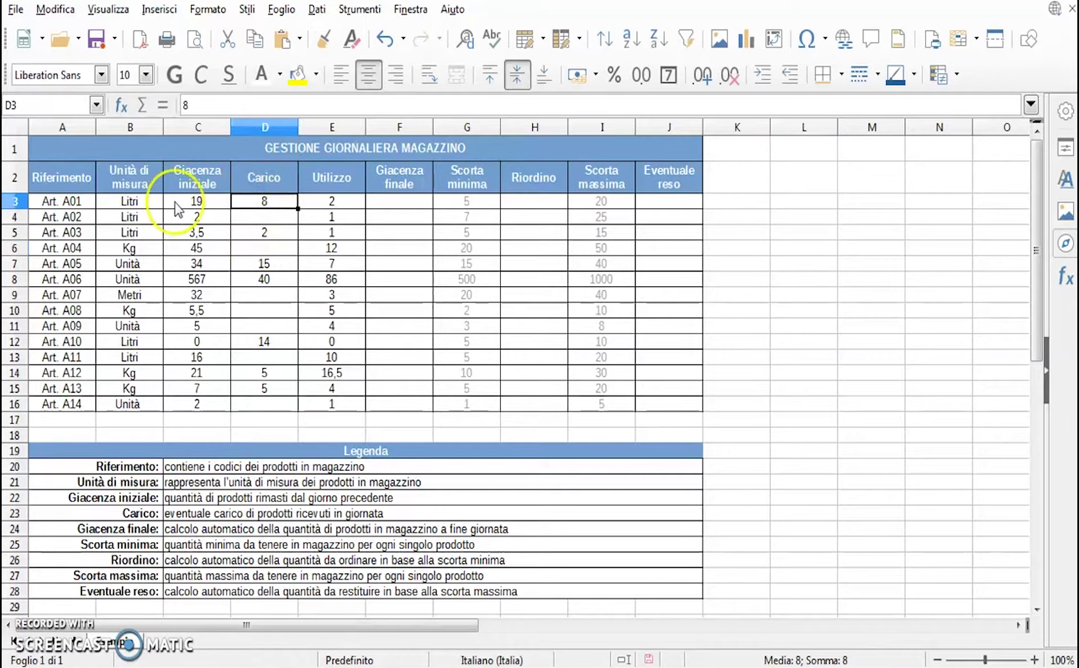
pyautogui.click(197, 202)
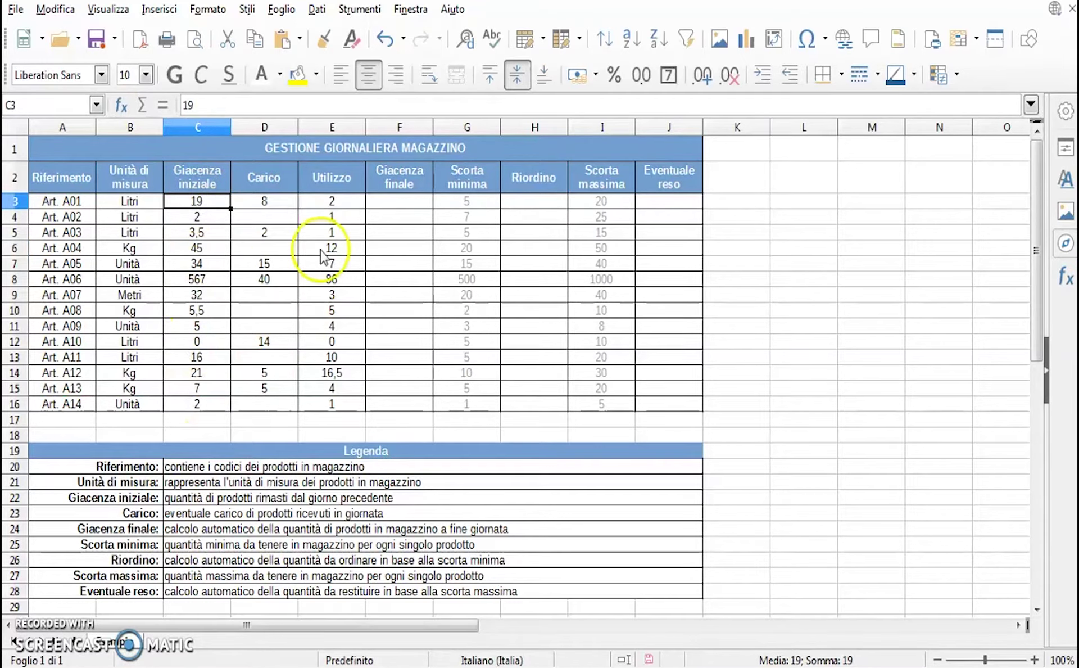
pyautogui.click(336, 179)
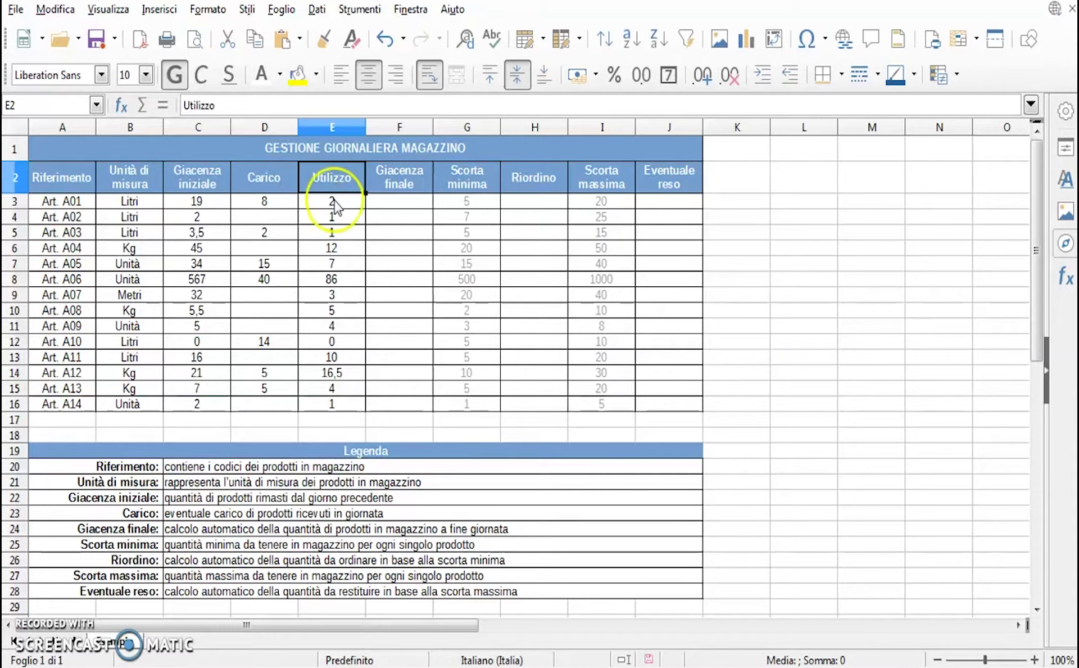
pyautogui.click(389, 181)
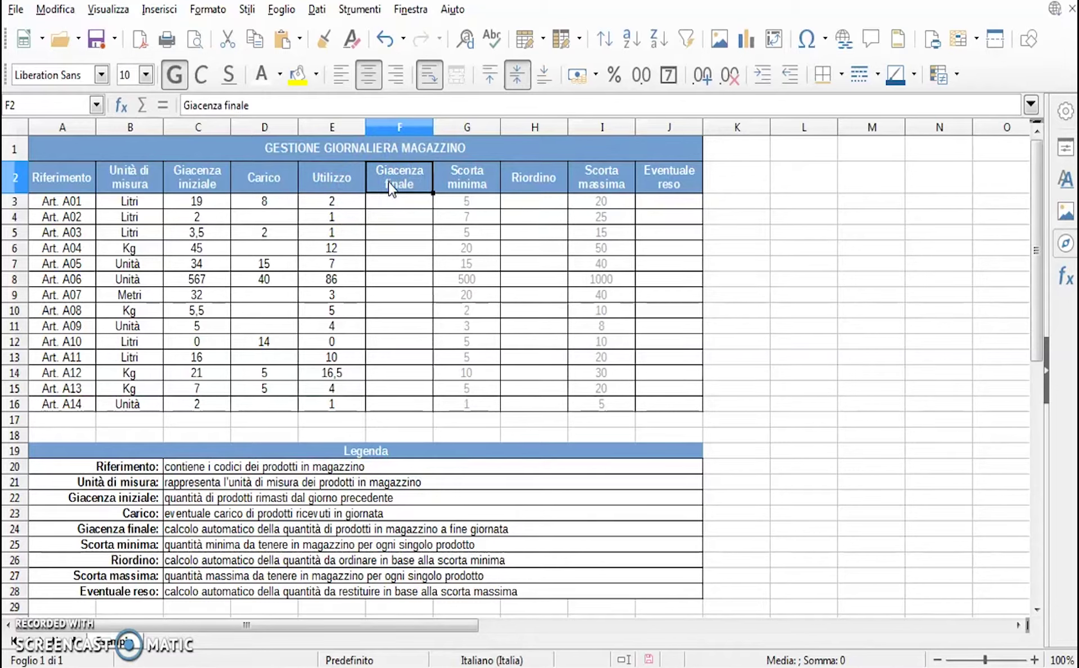
pyautogui.click(198, 182)
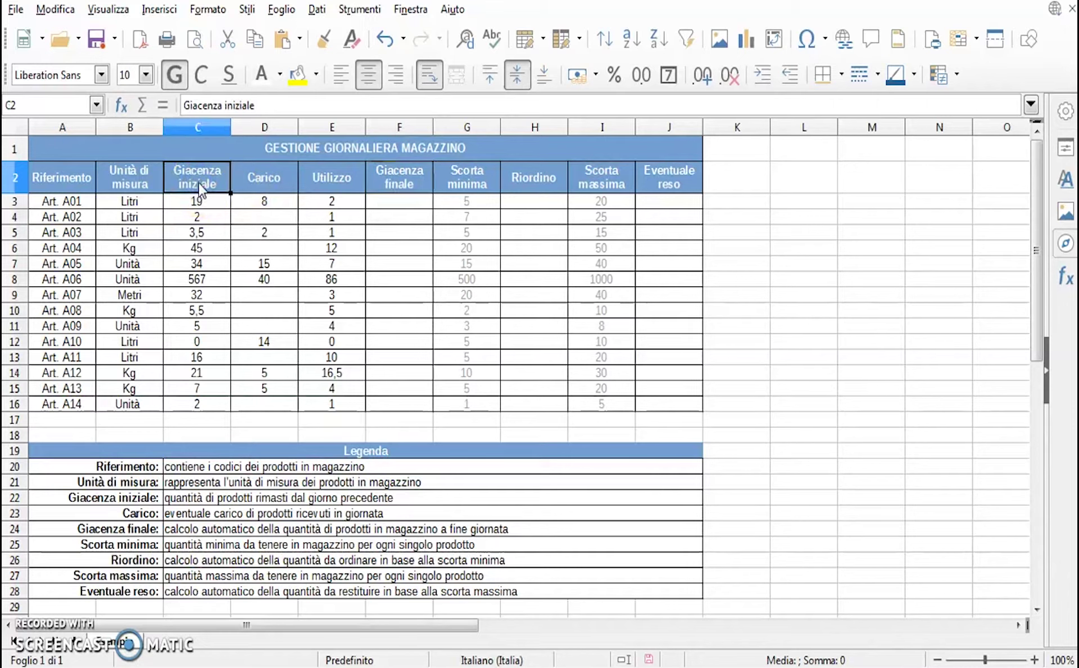
pyautogui.click(268, 187)
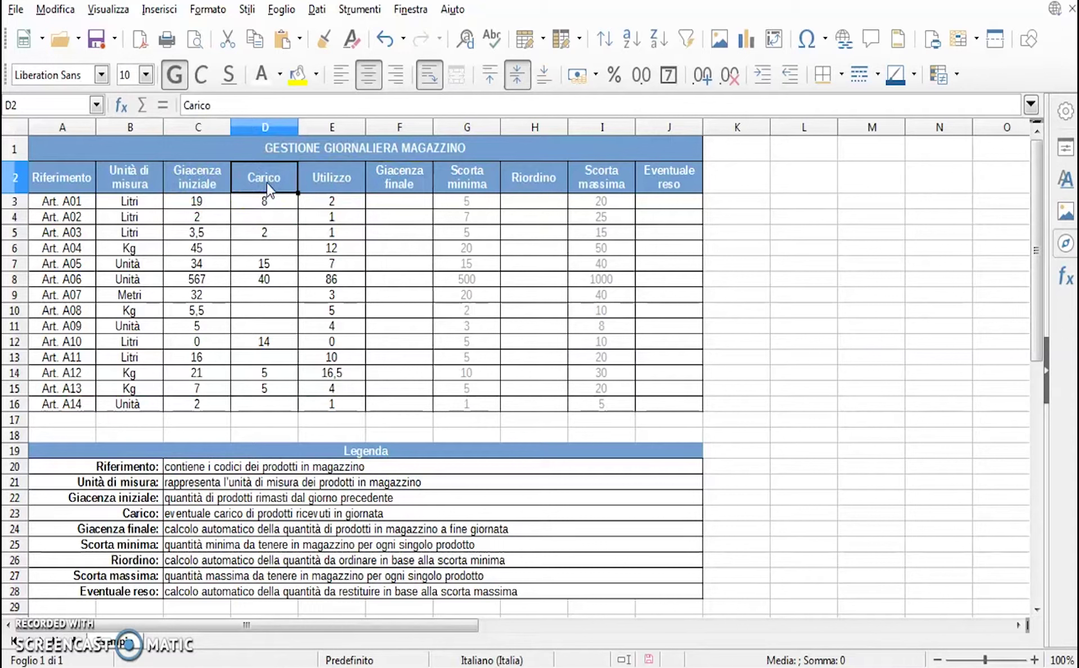
pyautogui.click(333, 189)
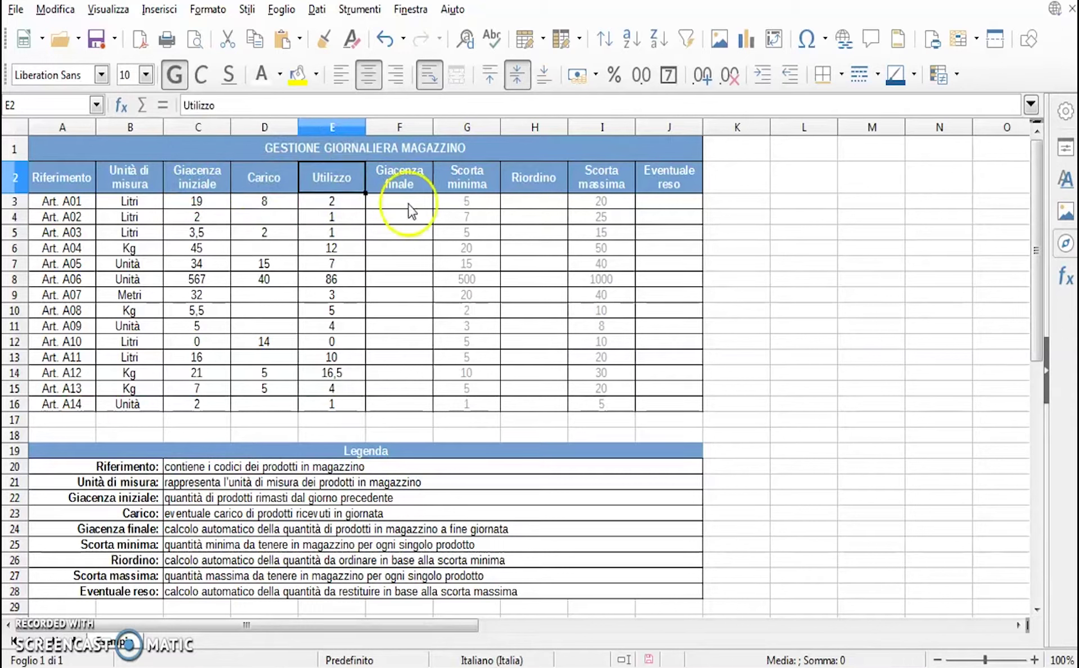
pyautogui.click(410, 208)
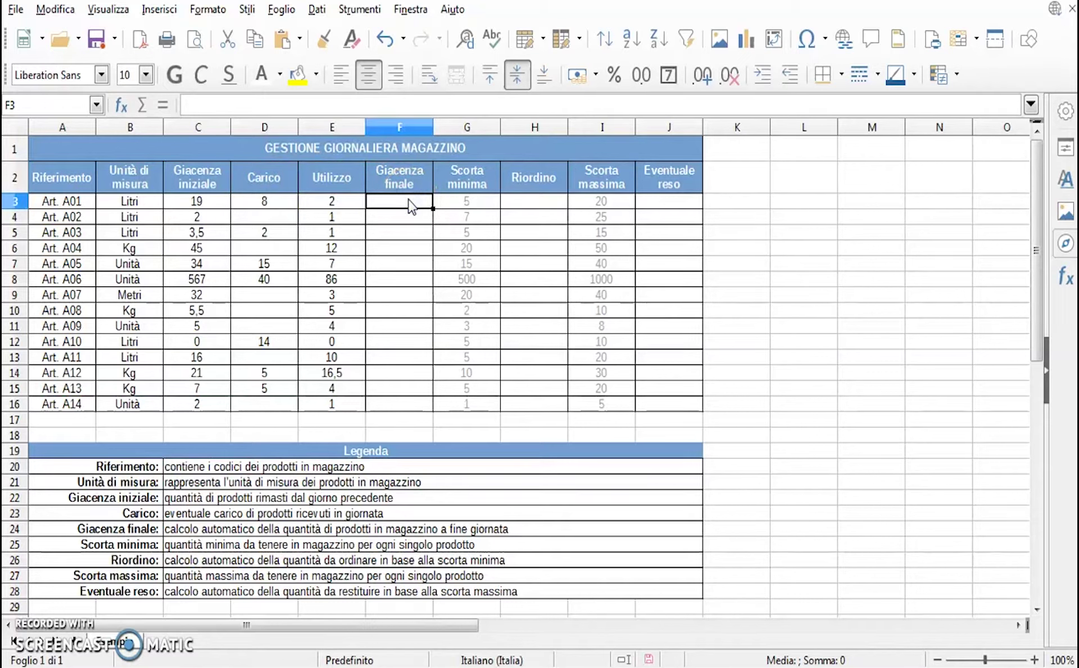
pyautogui.click(191, 207)
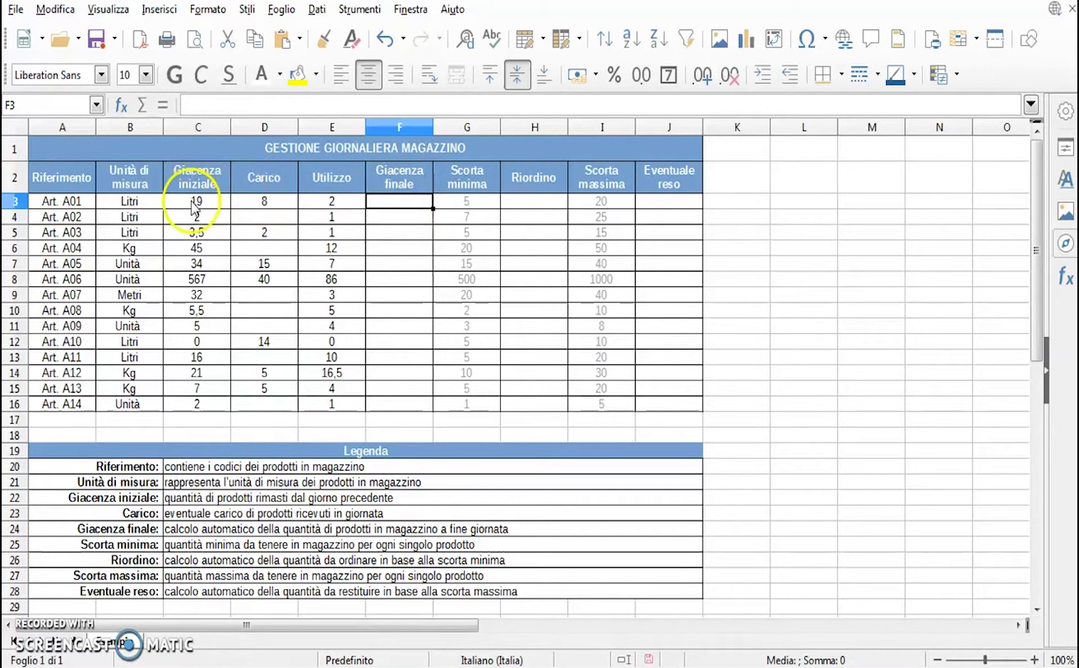
pyautogui.click(191, 206)
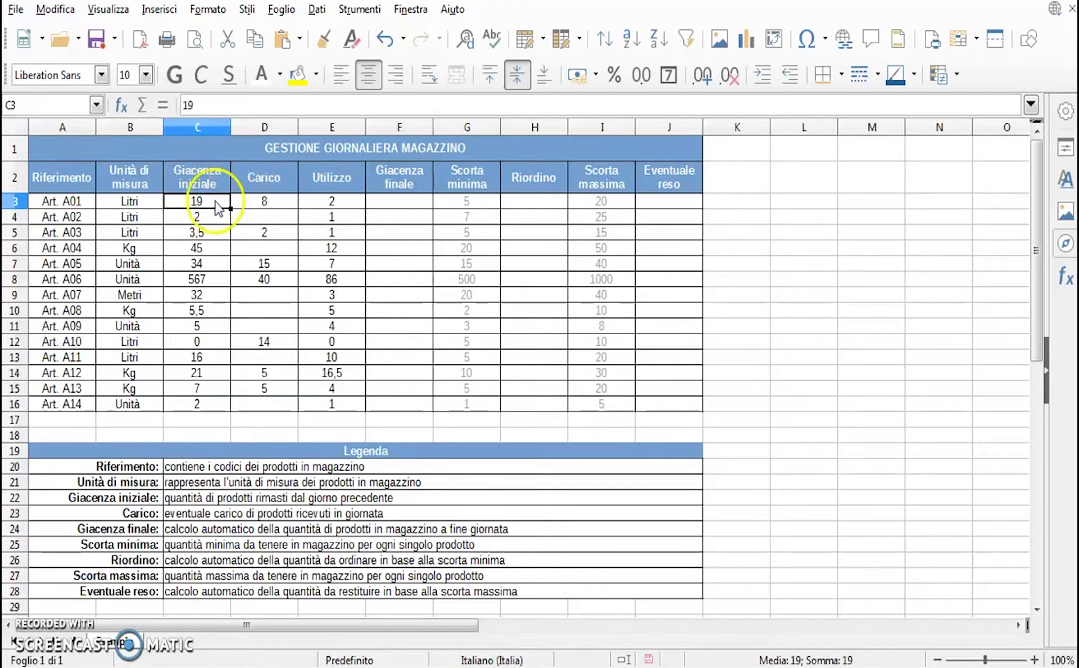
pyautogui.click(269, 203)
pyautogui.click(332, 206)
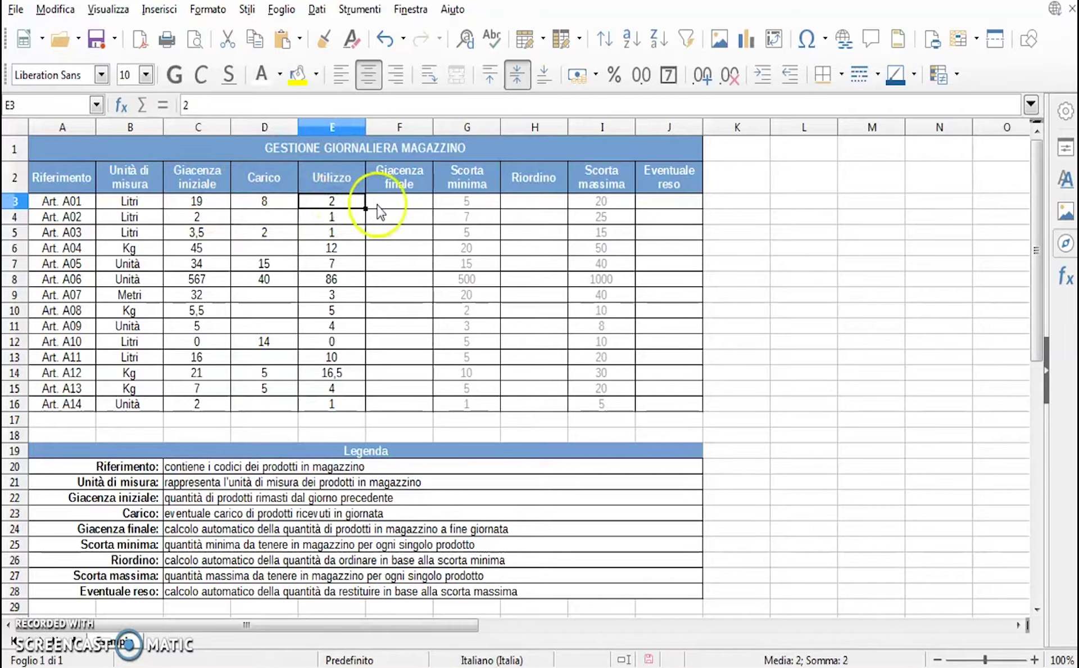
# Review the Scorta minima and Scorta massima columns and the manually entered data in columns A to E for all articles.
pyautogui.click(467, 175)
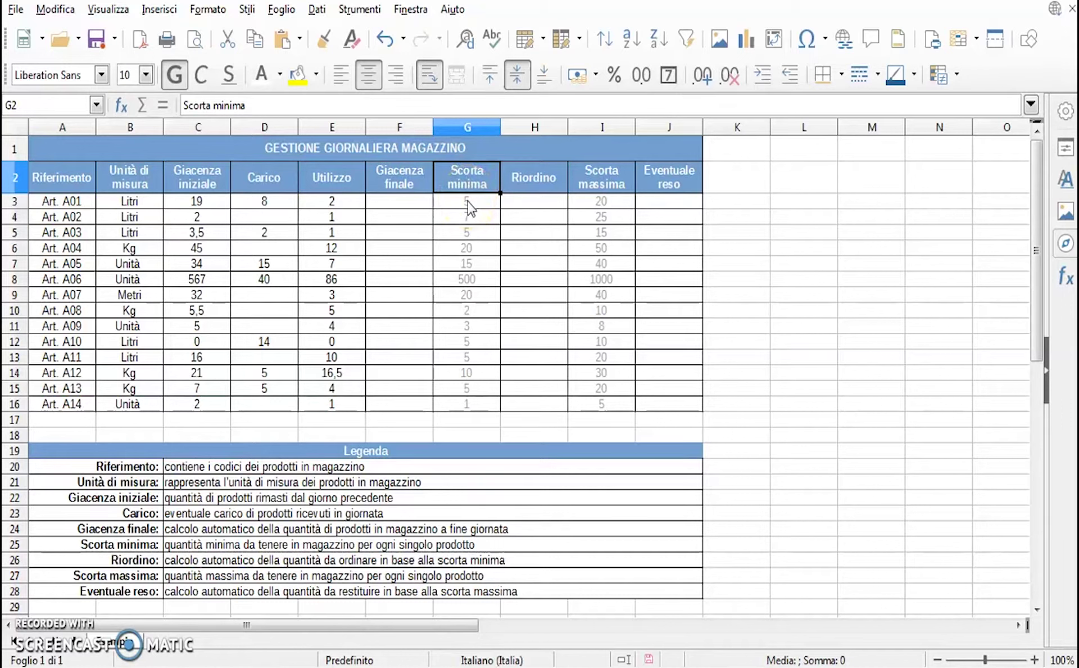
pyautogui.click(469, 201)
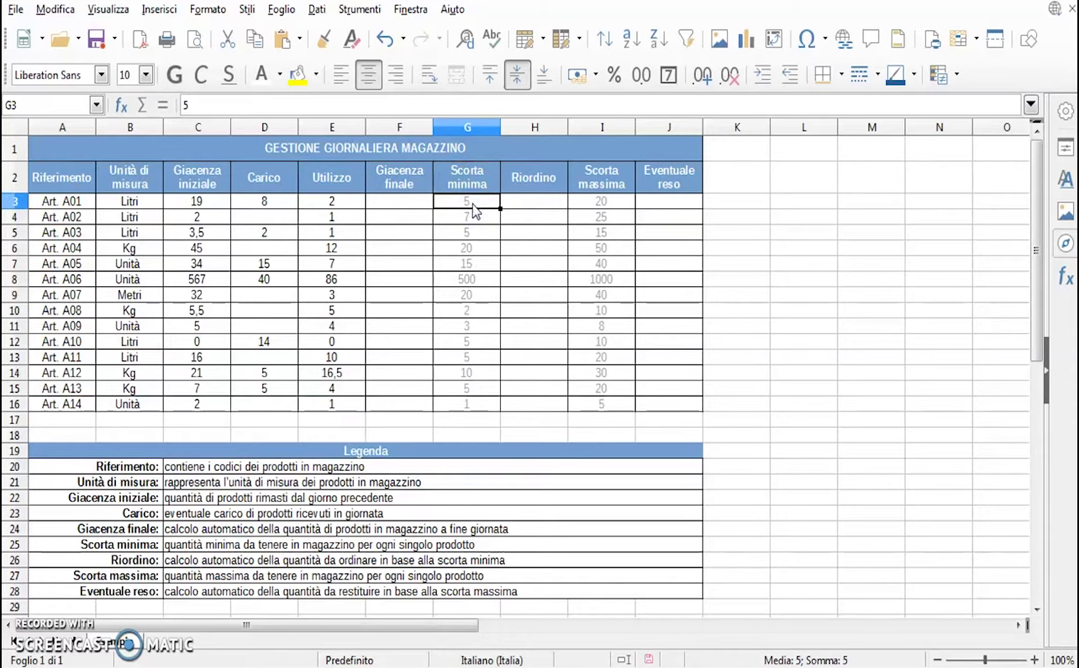
pyautogui.click(610, 178)
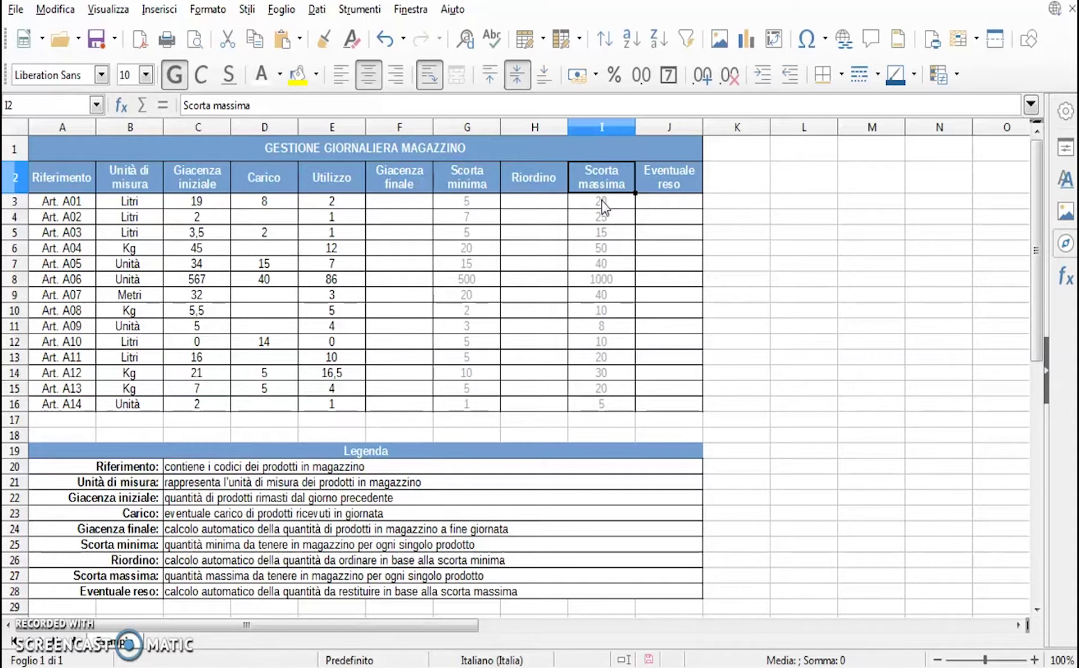
pyautogui.click(339, 203)
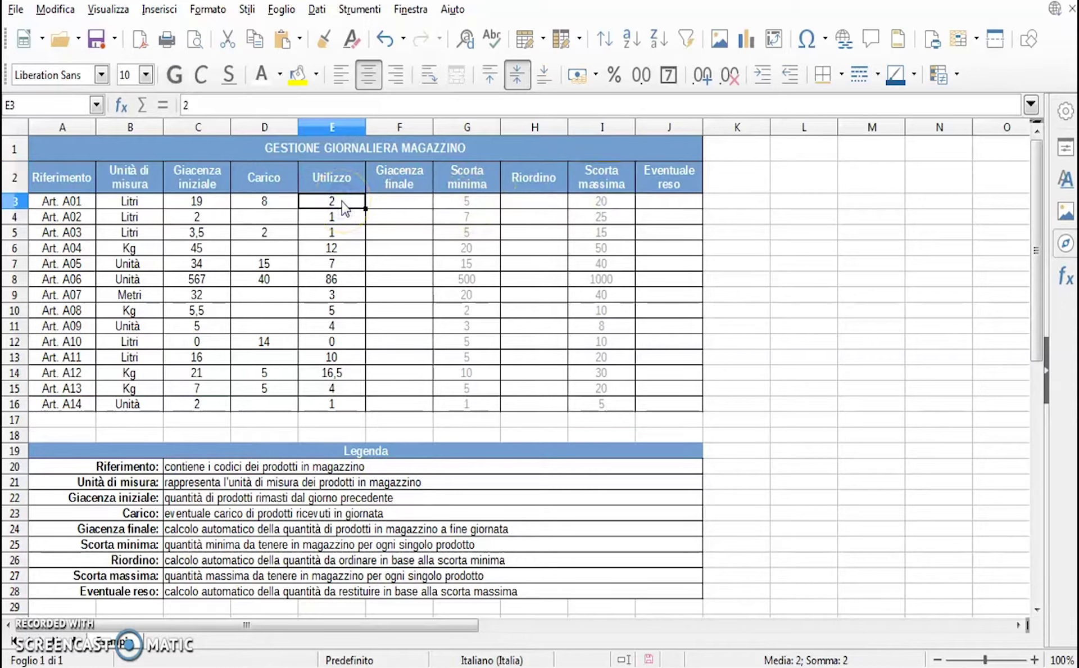
pyautogui.click(272, 203)
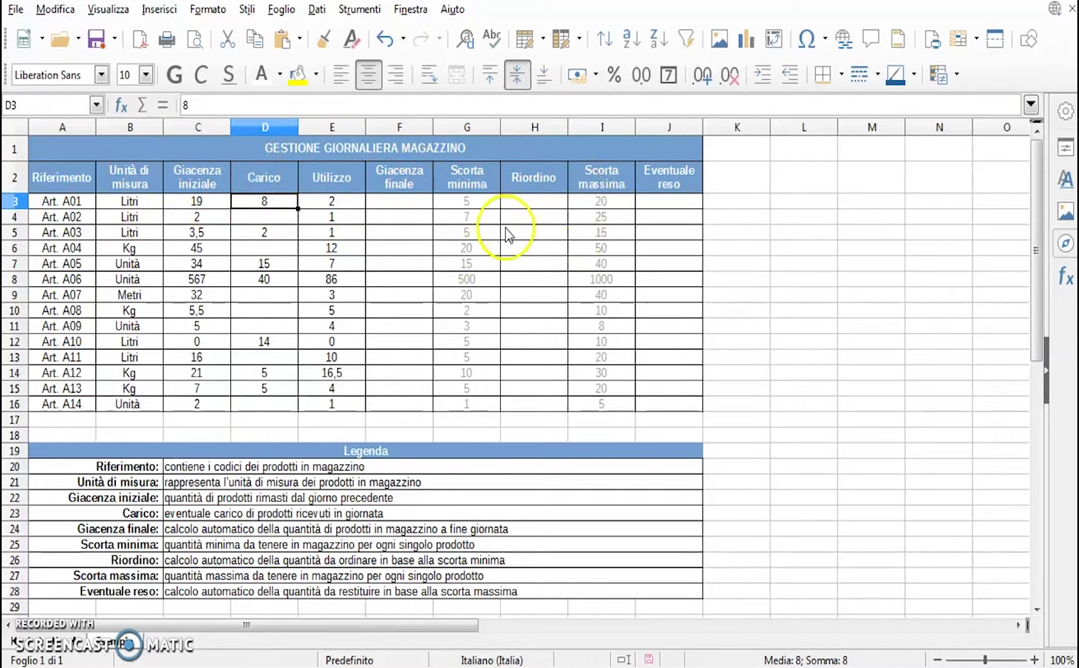
pyautogui.moveTo(601, 209); pyautogui.dragTo(591, 402)
pyautogui.moveTo(482, 204); pyautogui.dragTo(474, 403)
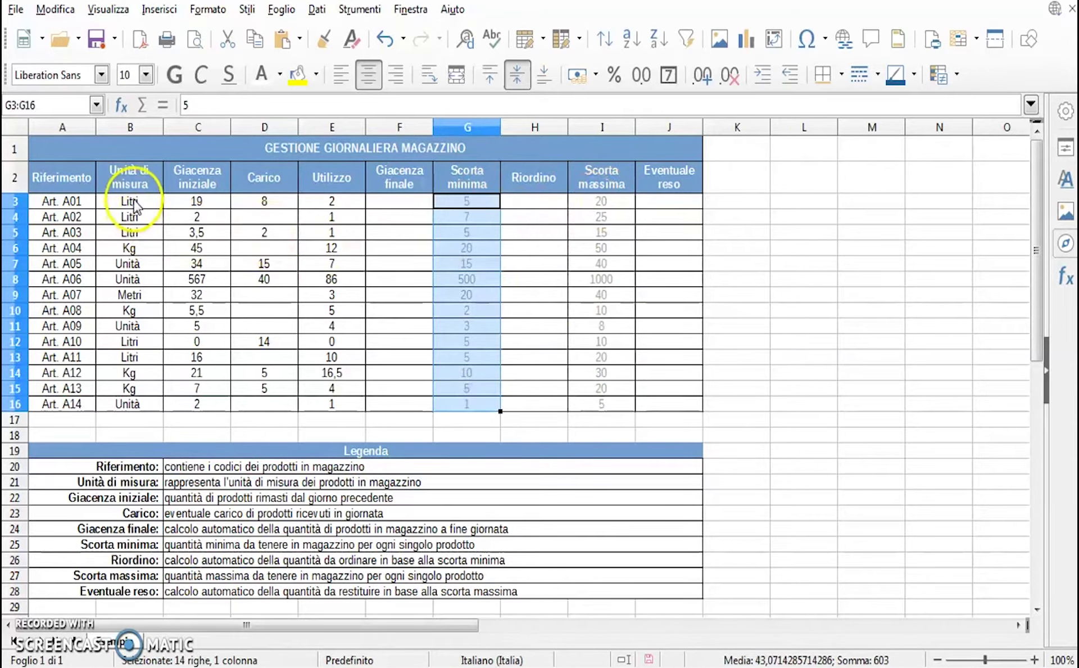
pyautogui.moveTo(133, 203); pyautogui.dragTo(327, 406)
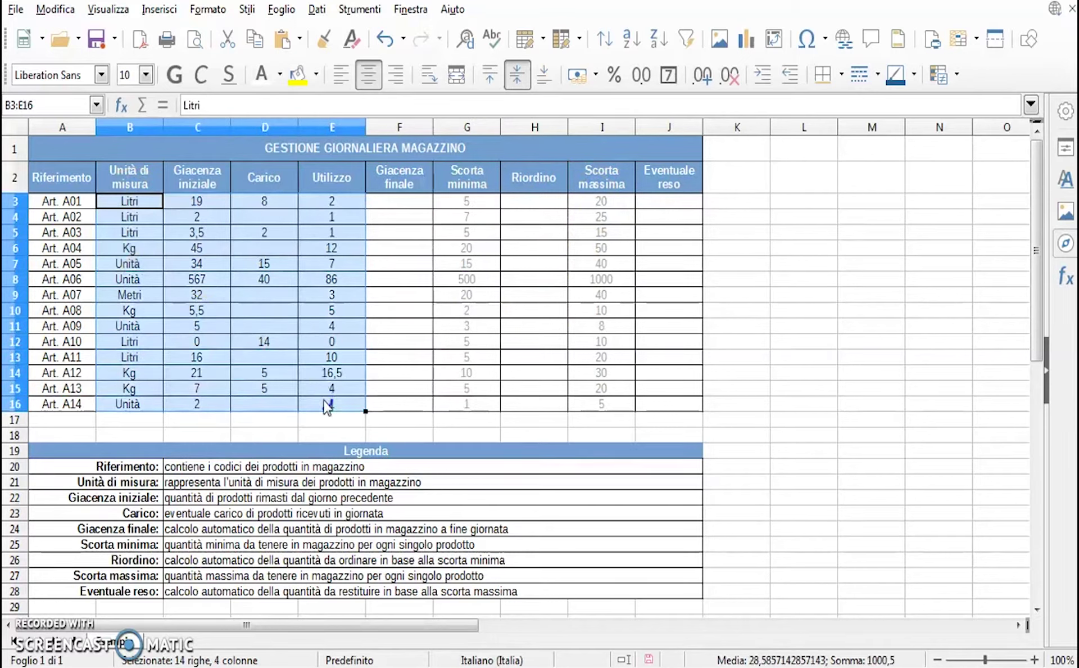
pyautogui.moveTo(62, 201); pyautogui.dragTo(79, 405)
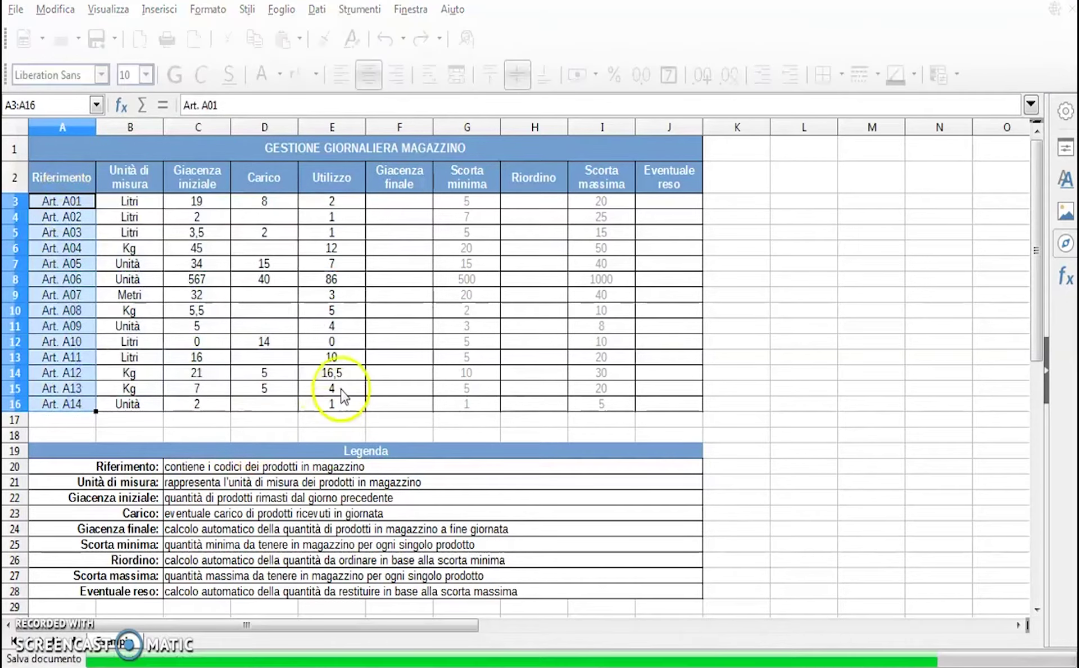
# Examine the Giacenza finale, Riordino and Eventuale reso cells to fill for Art. A01 and the stock cells they depend on.
pyautogui.click(669, 204)
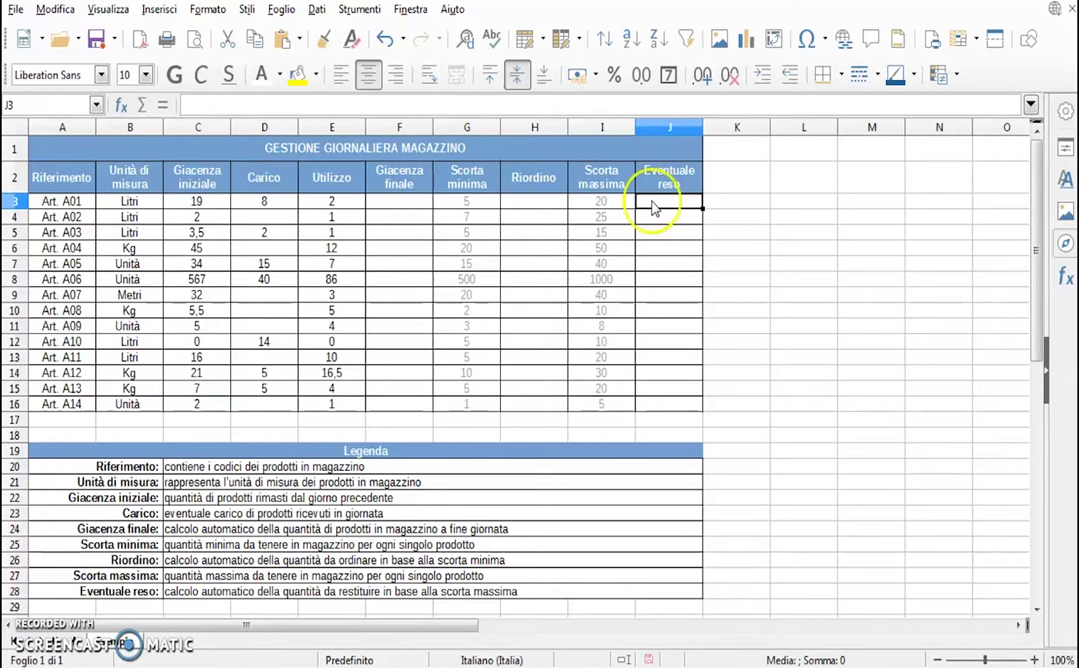
pyautogui.click(402, 203)
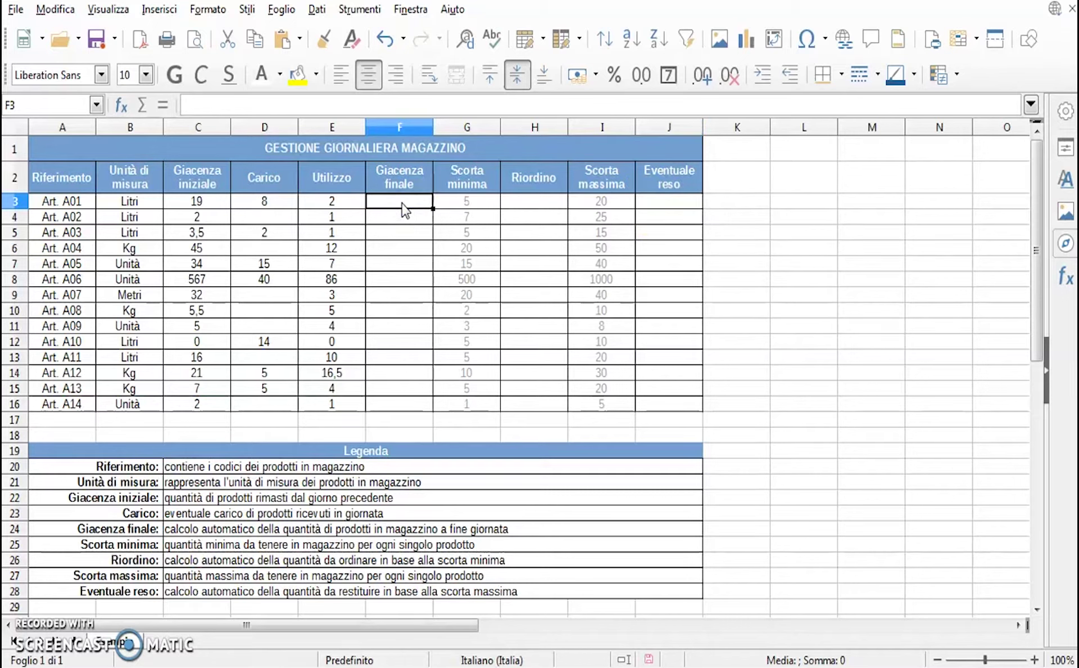
pyautogui.click(610, 206)
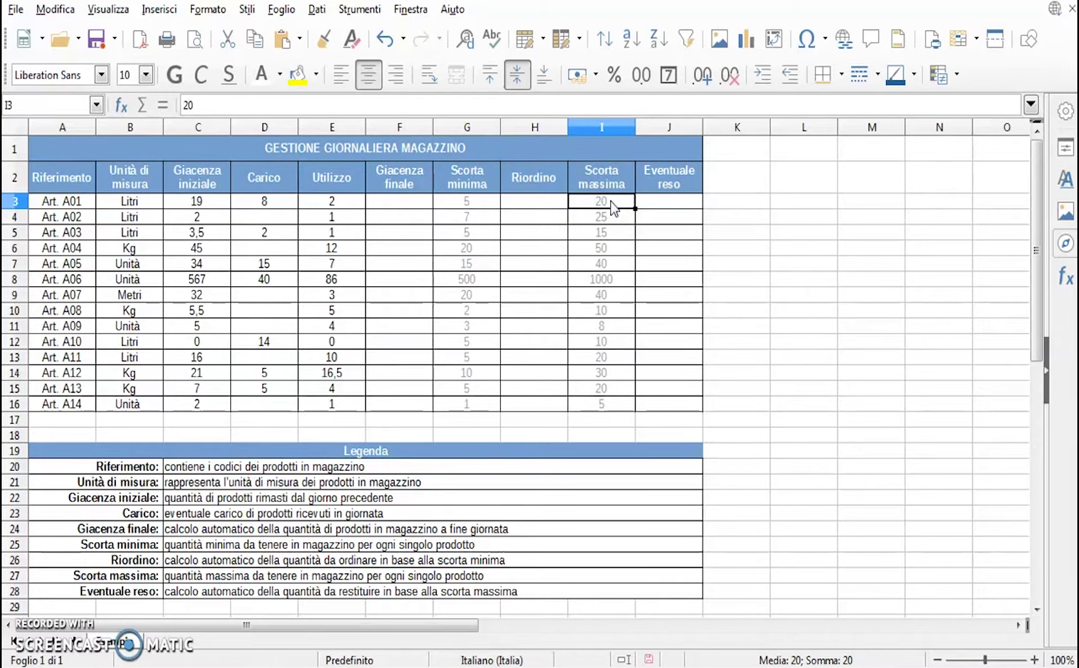
pyautogui.click(406, 209)
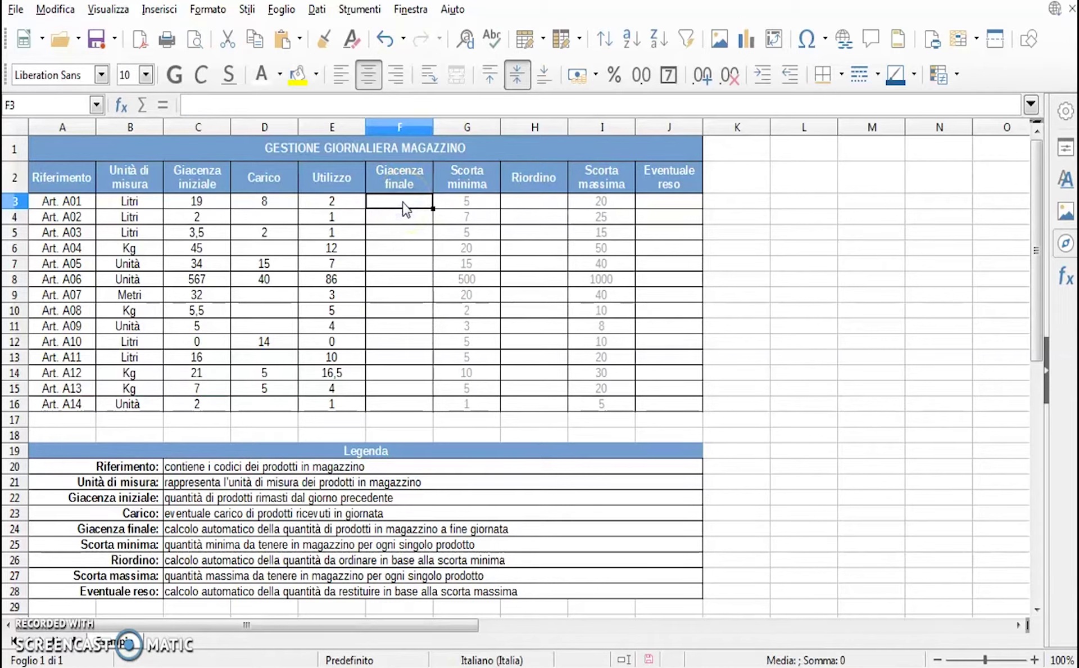
pyautogui.click(521, 207)
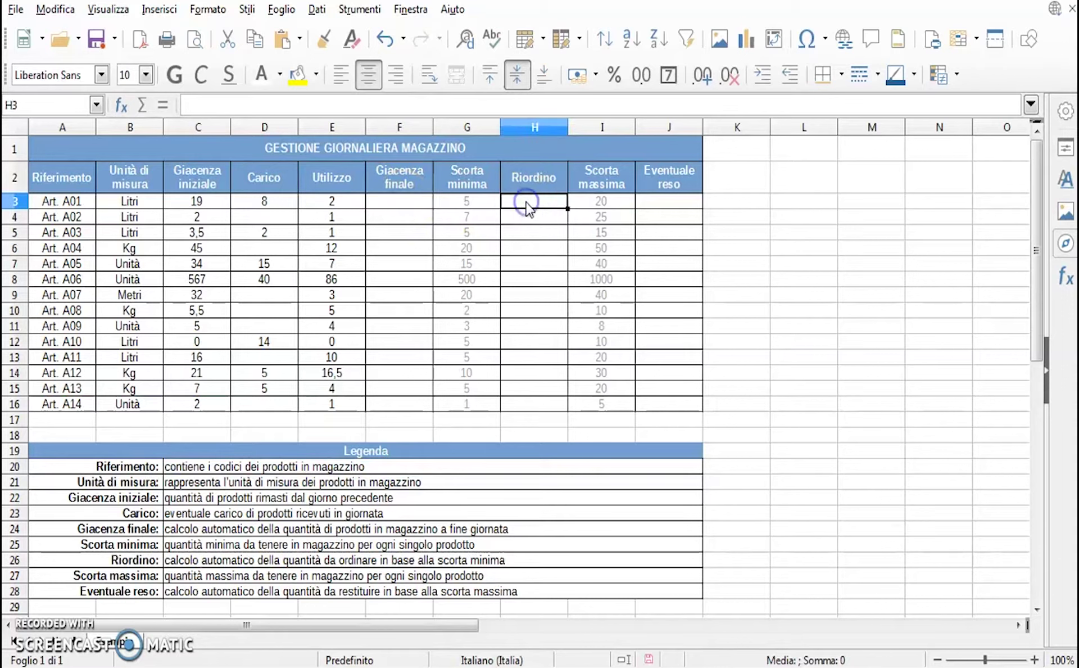
pyautogui.click(677, 203)
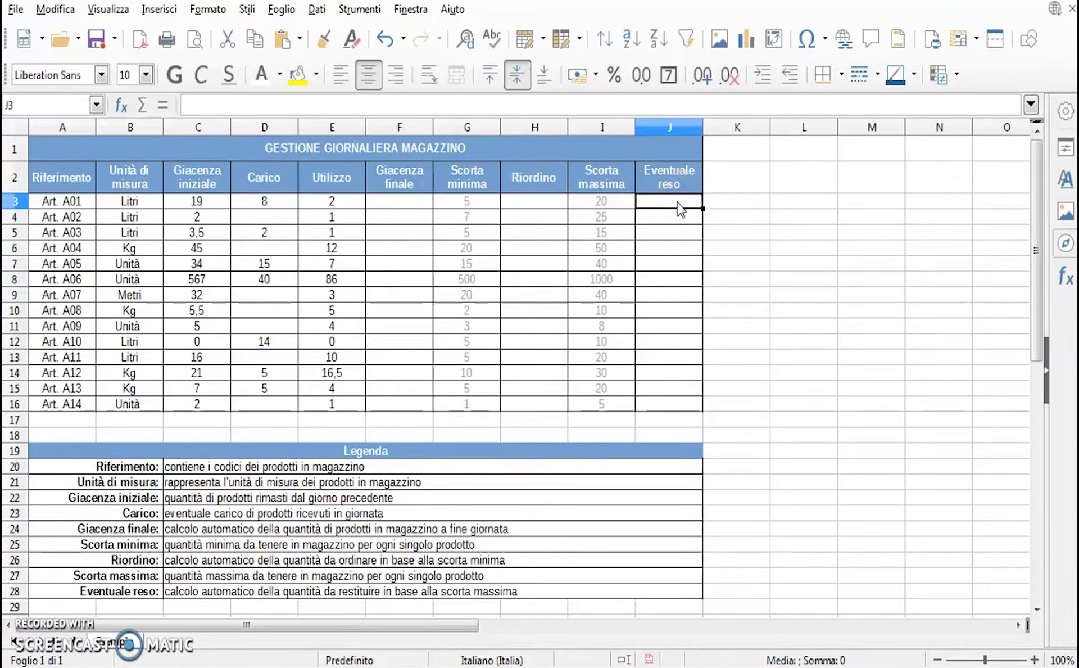
pyautogui.click(397, 201)
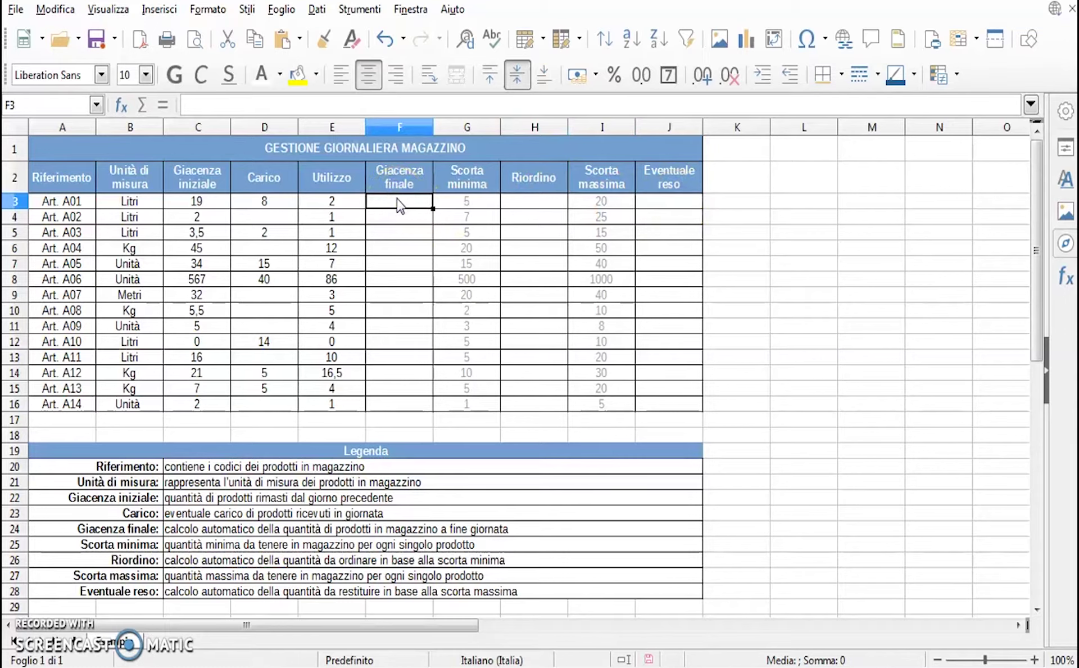
pyautogui.click(187, 206)
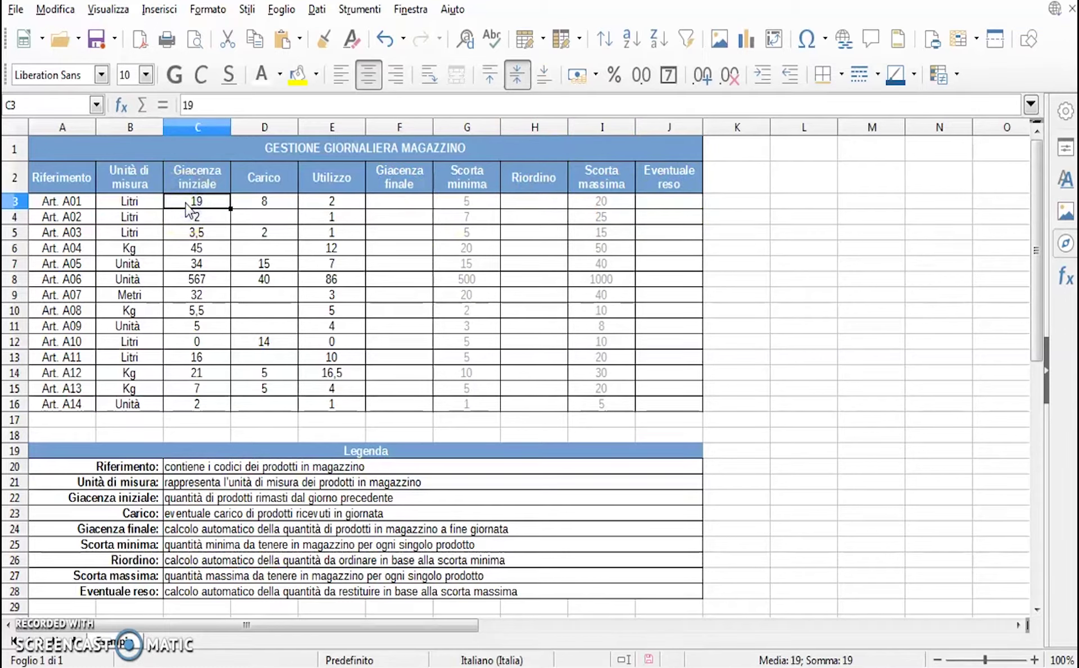
pyautogui.click(264, 205)
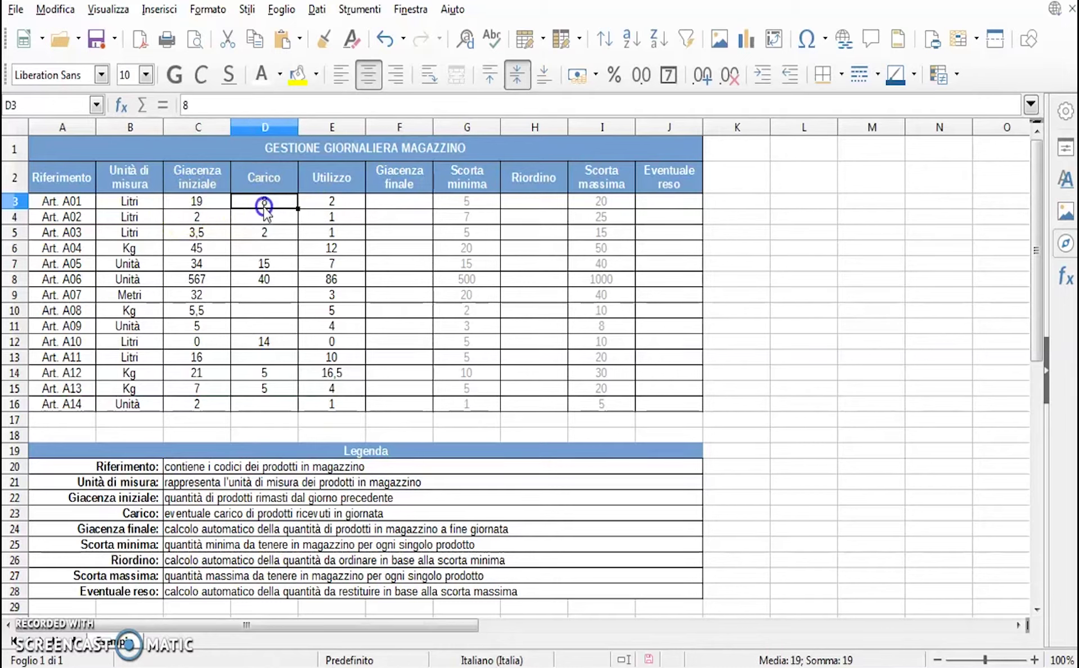
pyautogui.click(332, 209)
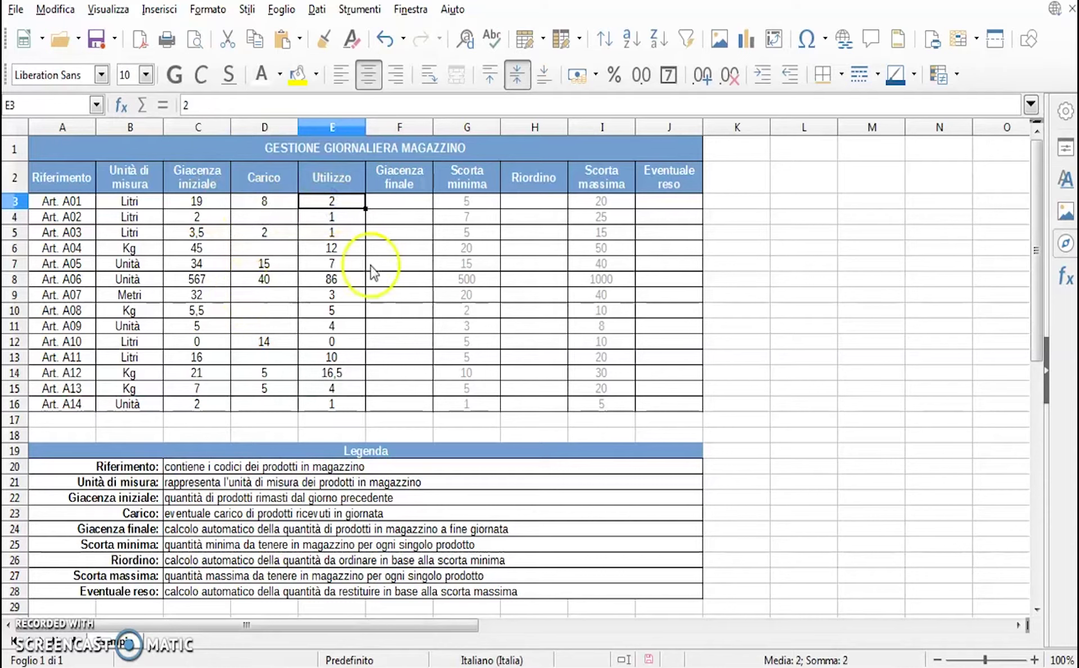
# Enter the formula =C3+D3-E3 in cell F3 to calculate the Giacenza finale of Art. A01.
pyautogui.click(387, 207)
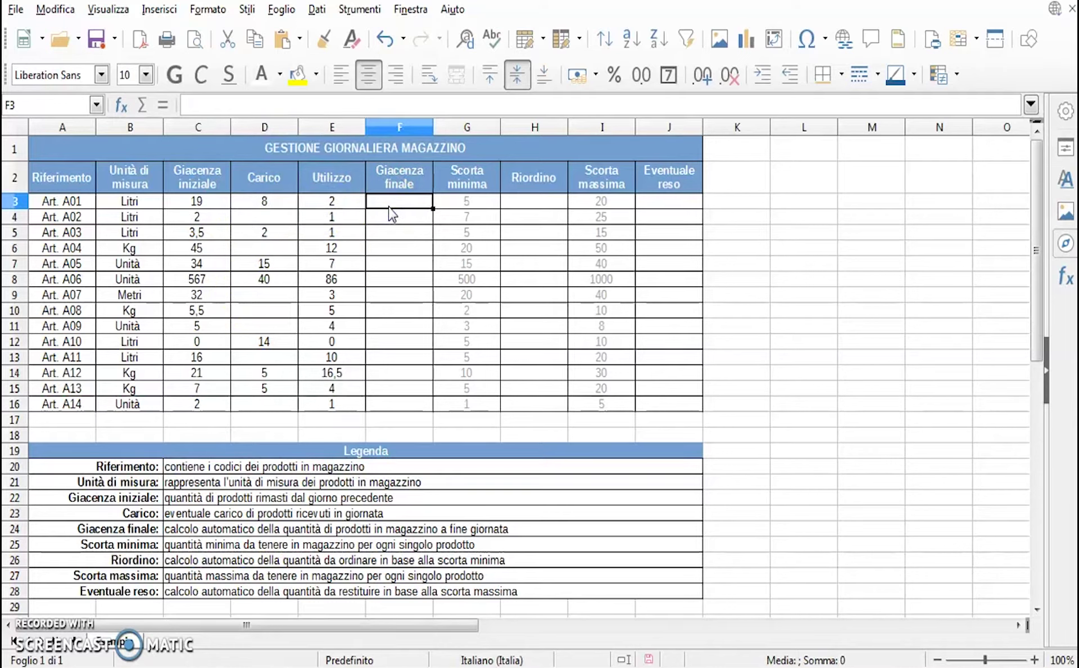
pyautogui.write('=')
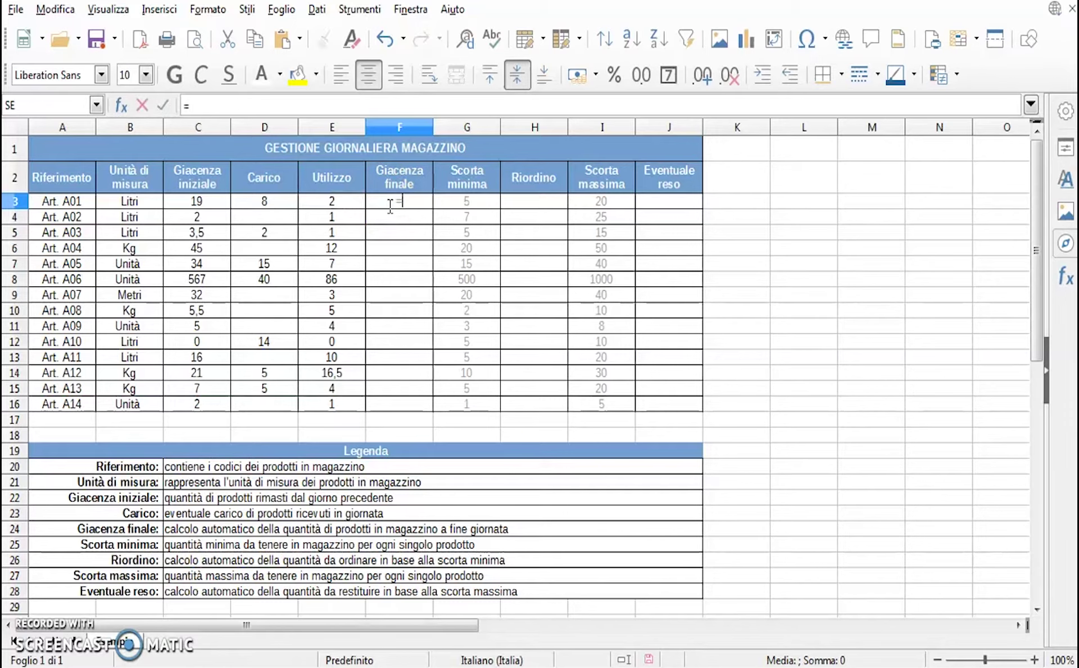
pyautogui.click(414, 206)
pyautogui.click(205, 208)
pyautogui.write('+')
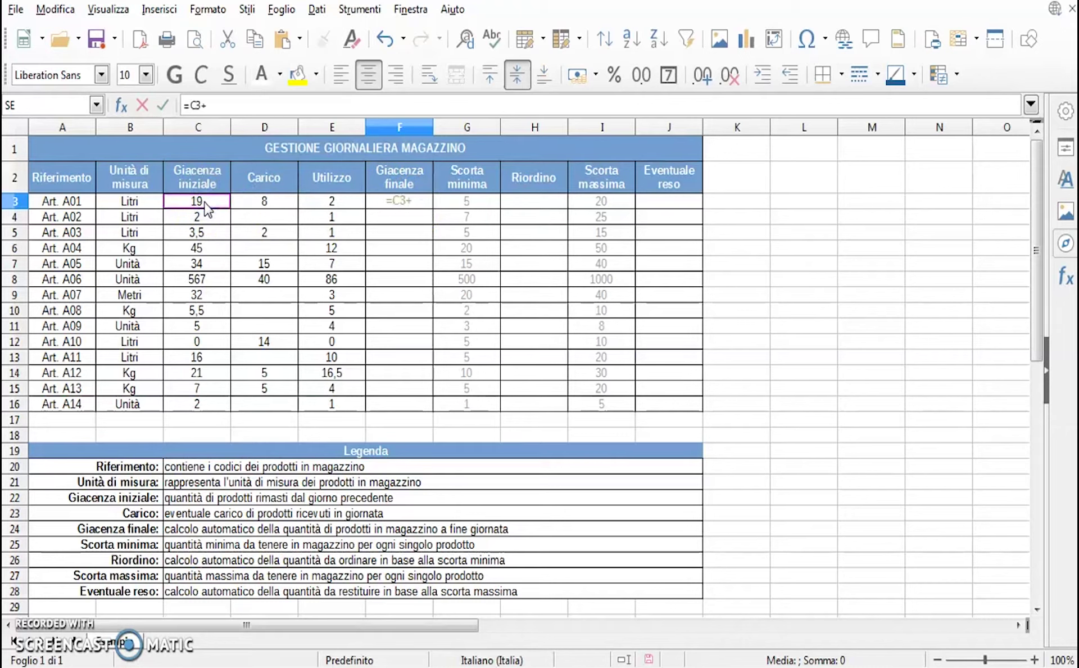
pyautogui.click(273, 209)
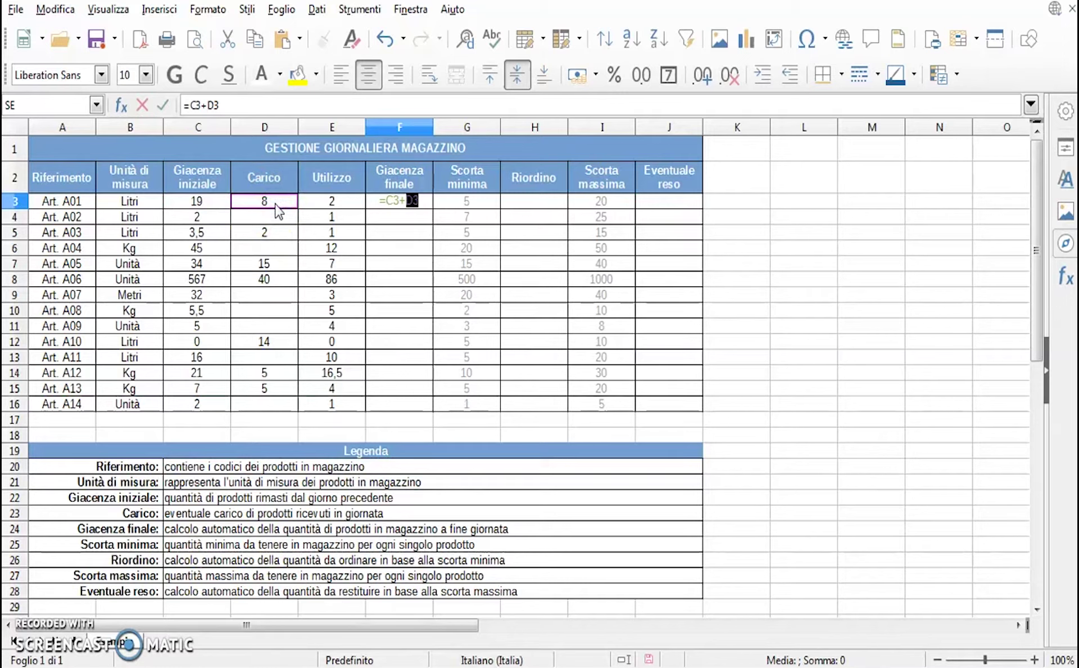
pyautogui.write('-')
pyautogui.click(336, 201)
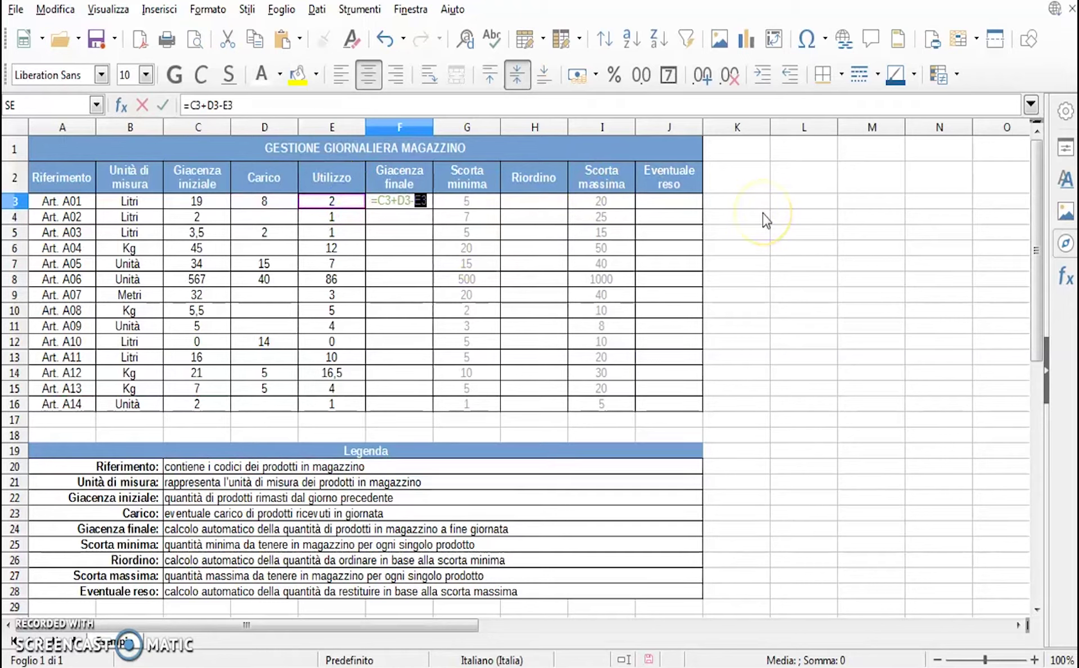
pyautogui.press('Return')
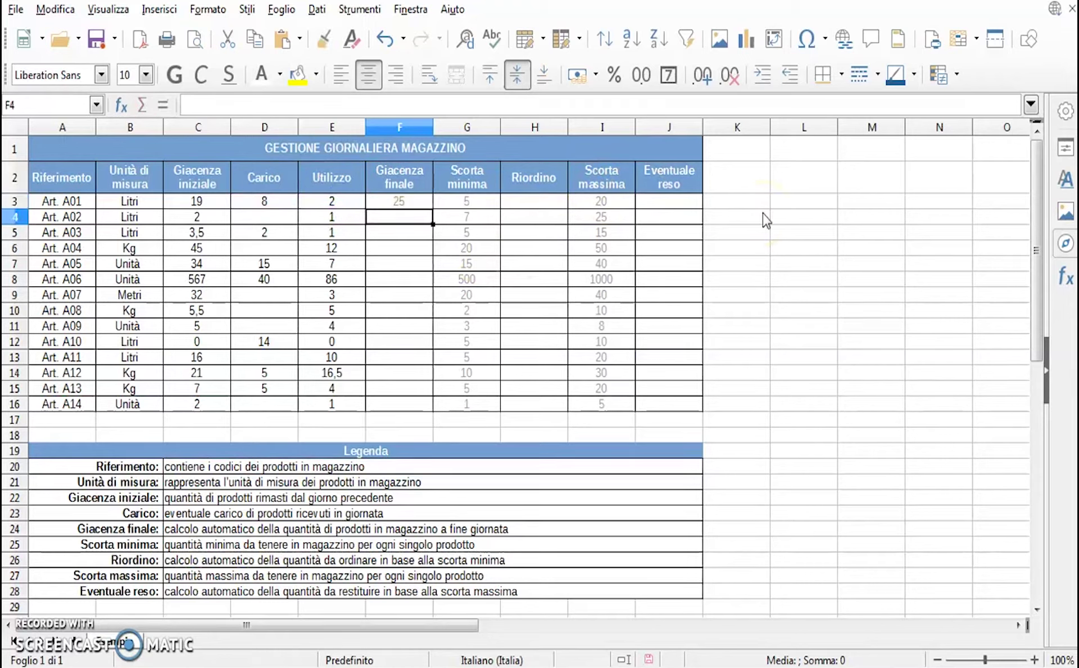
# Copy the Giacenza finale formula from cell F3 down through F16 for all the remaining articles.
pyautogui.click(406, 203)
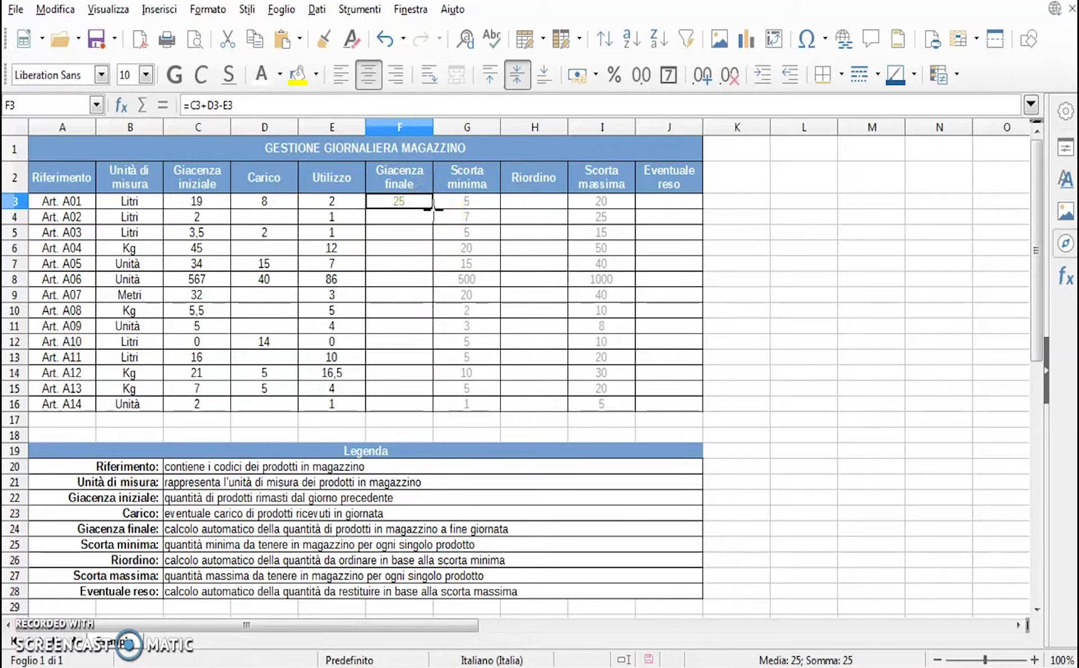
pyautogui.moveTo(432, 209); pyautogui.dragTo(421, 405)
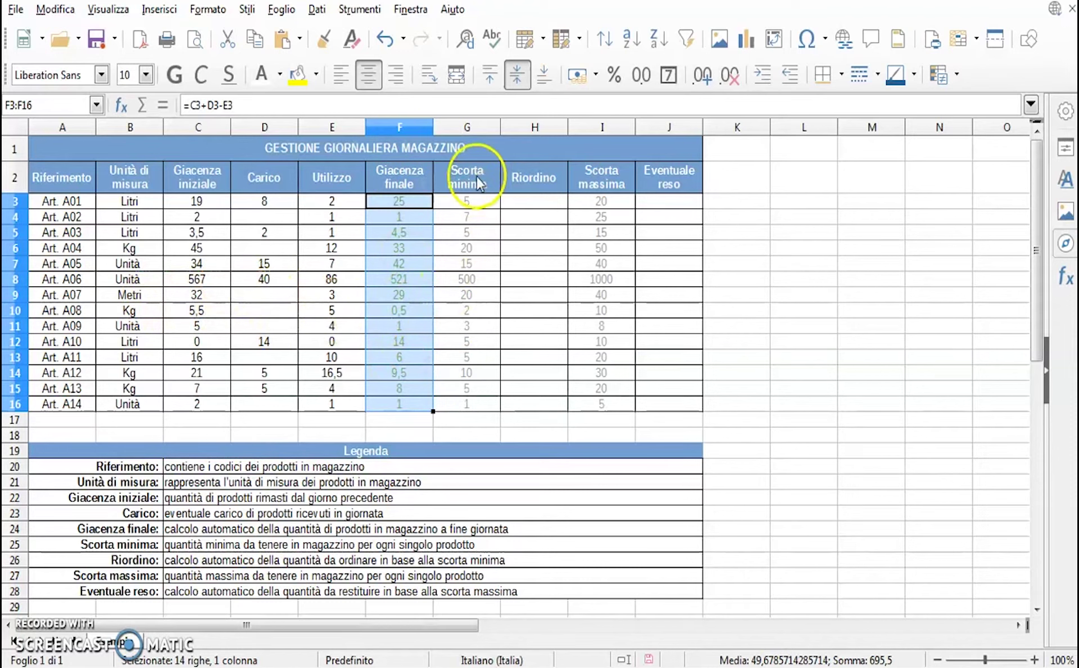
# Examine the empty Riordino cells of the first three articles and the Giacenza finale and Scorta minima cells they depend on.
pyautogui.click(530, 209)
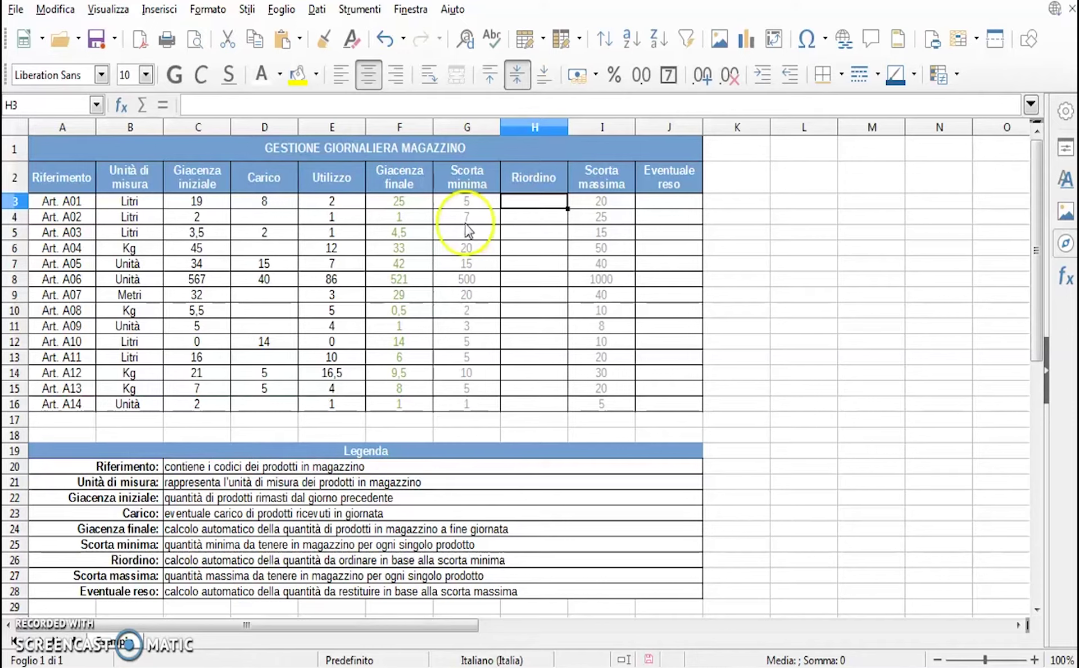
pyautogui.click(398, 217)
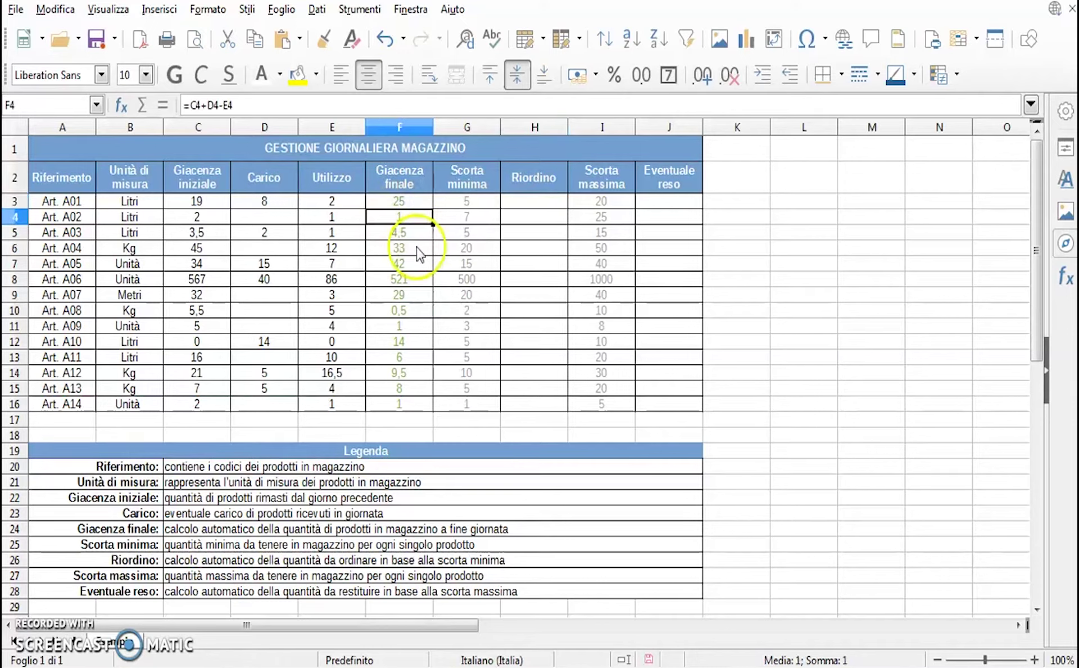
pyautogui.click(464, 225)
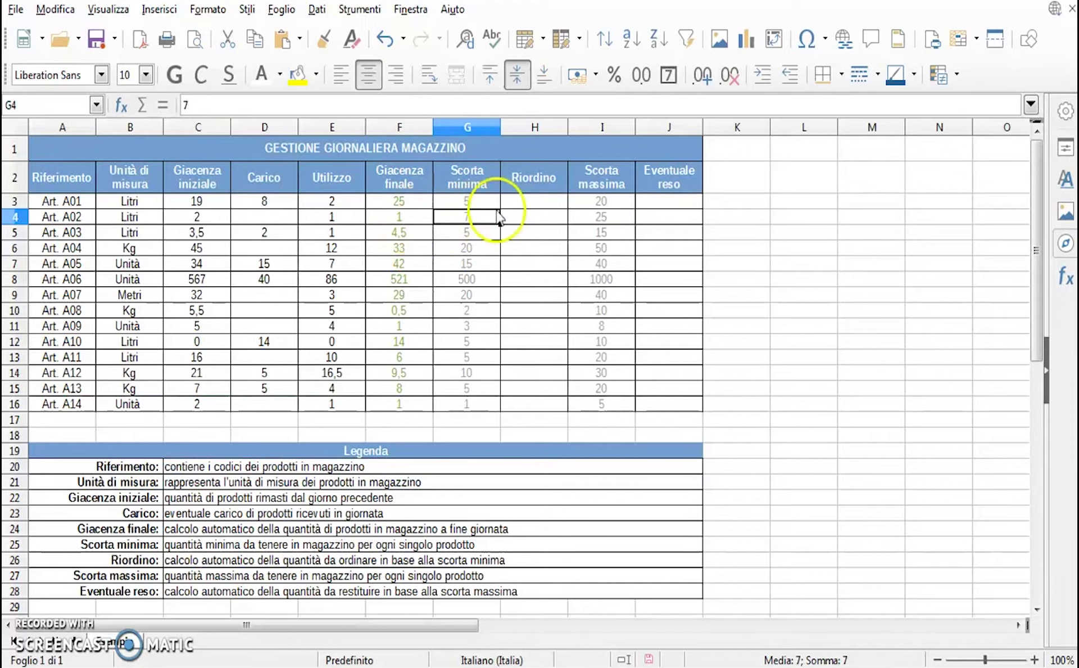
pyautogui.click(537, 205)
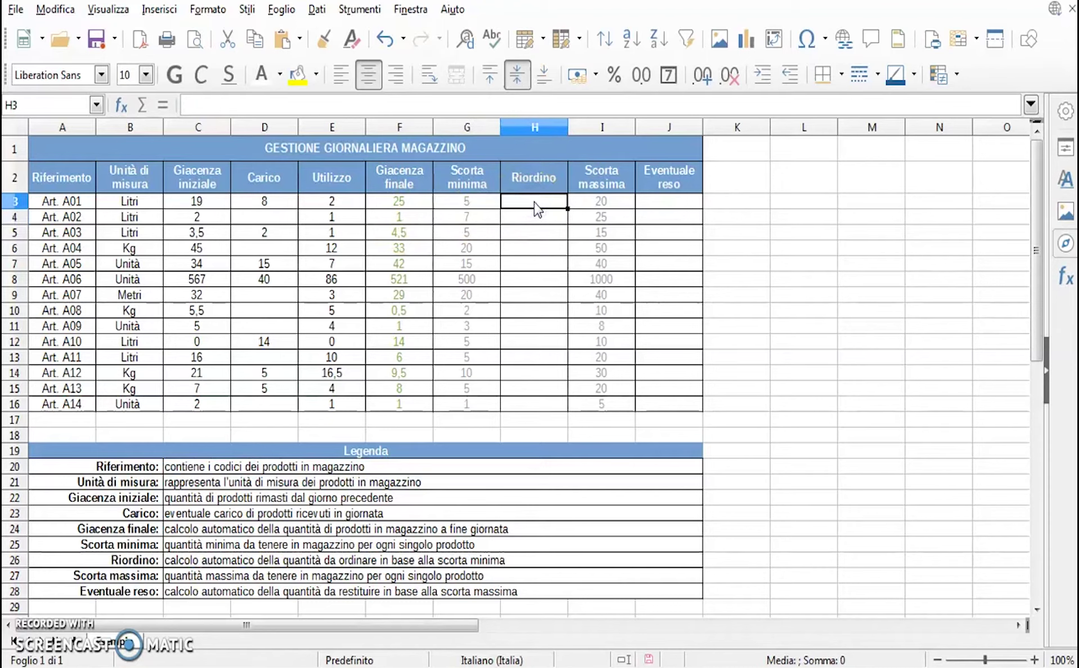
pyautogui.click(401, 206)
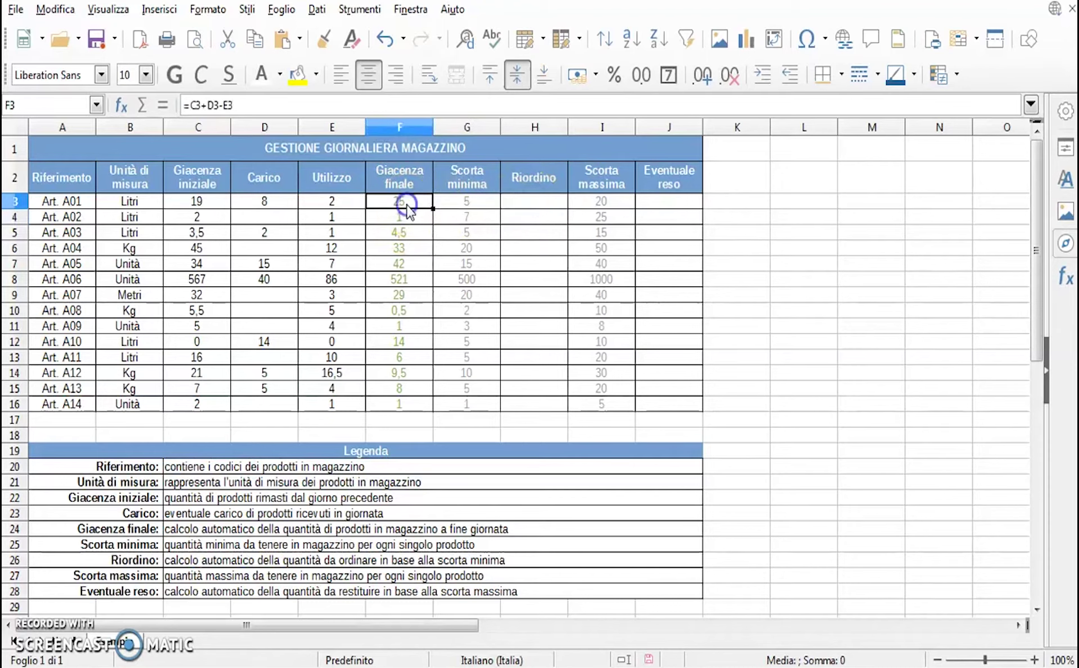
pyautogui.click(468, 204)
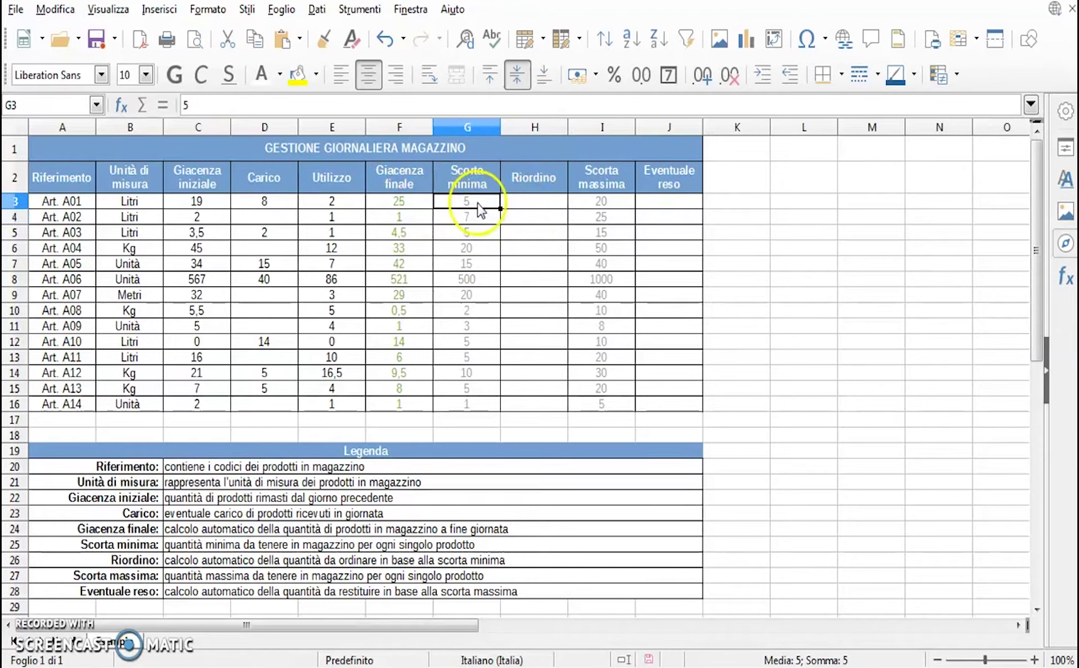
pyautogui.click(526, 202)
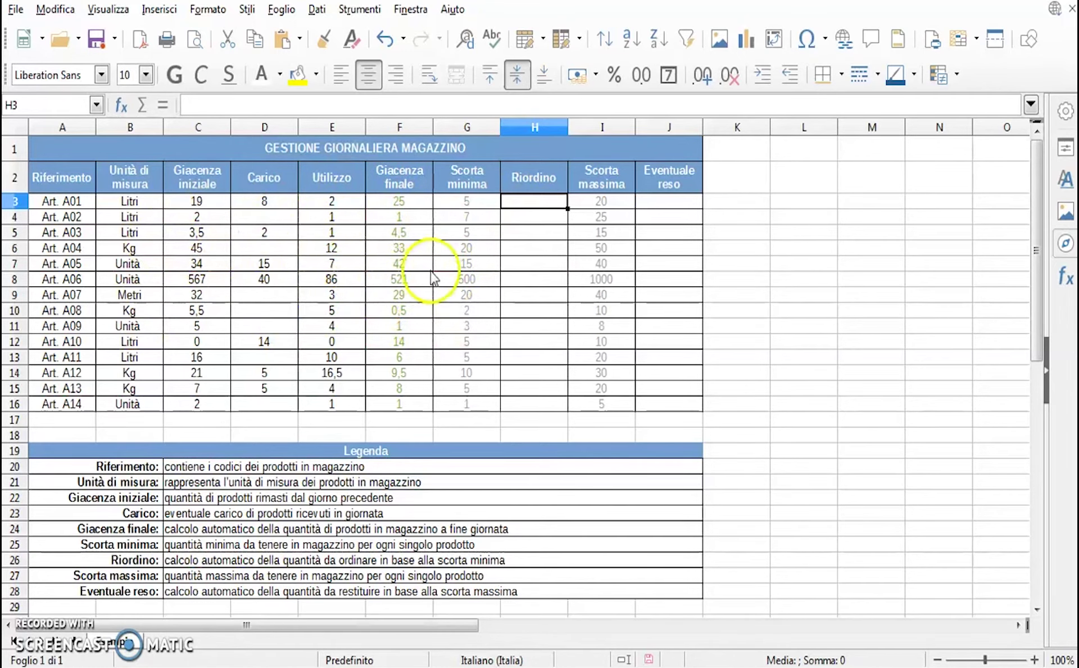
pyautogui.click(536, 219)
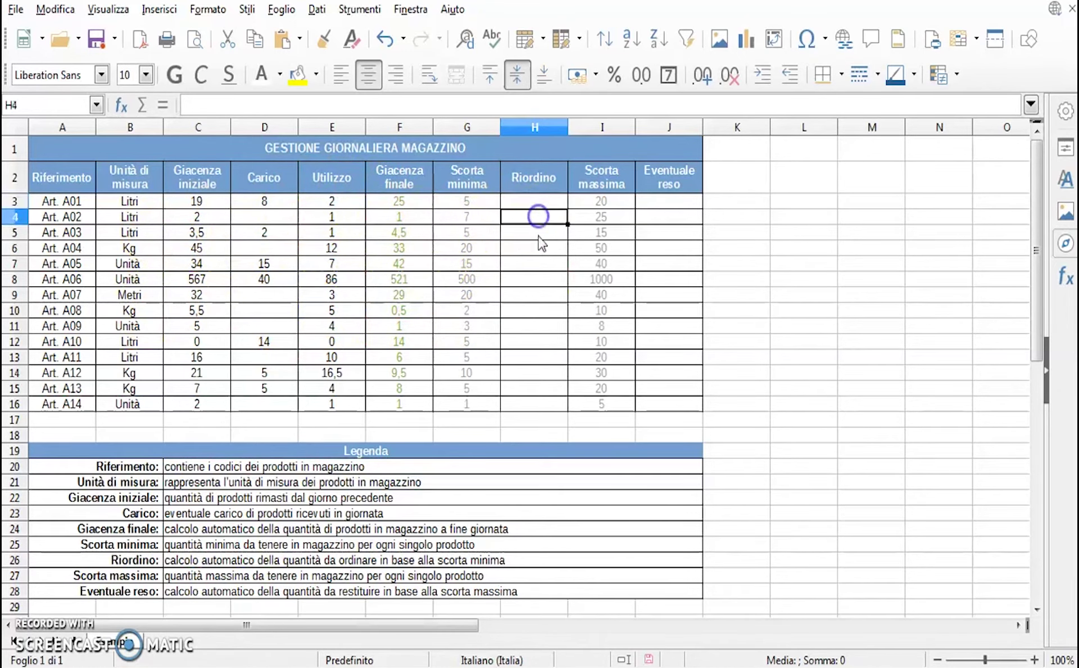
pyautogui.click(537, 233)
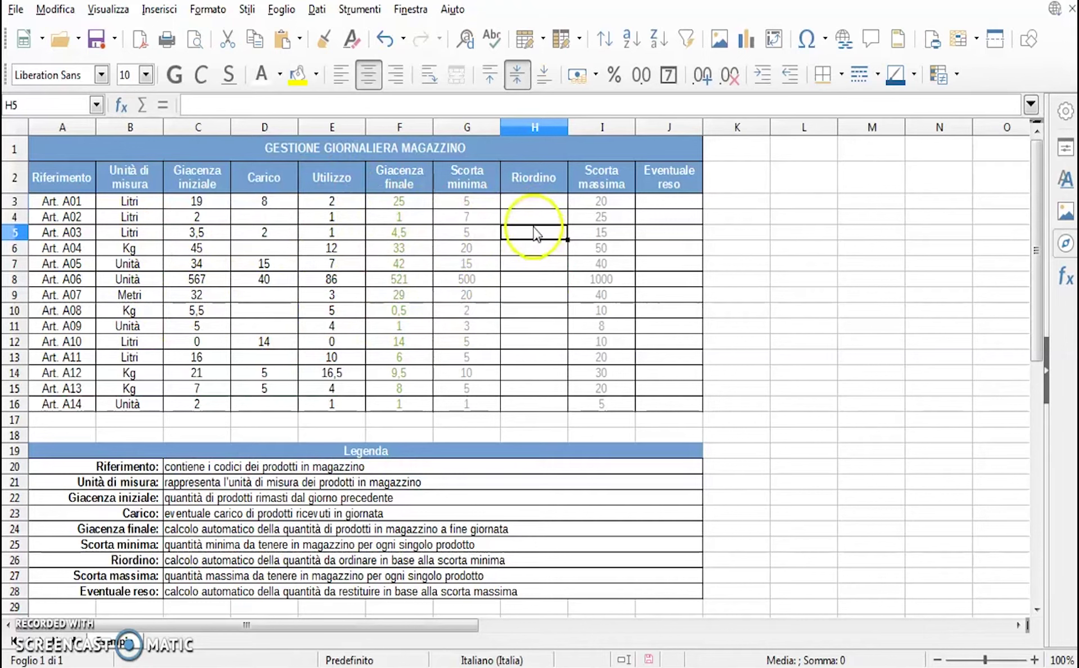
pyautogui.click(533, 208)
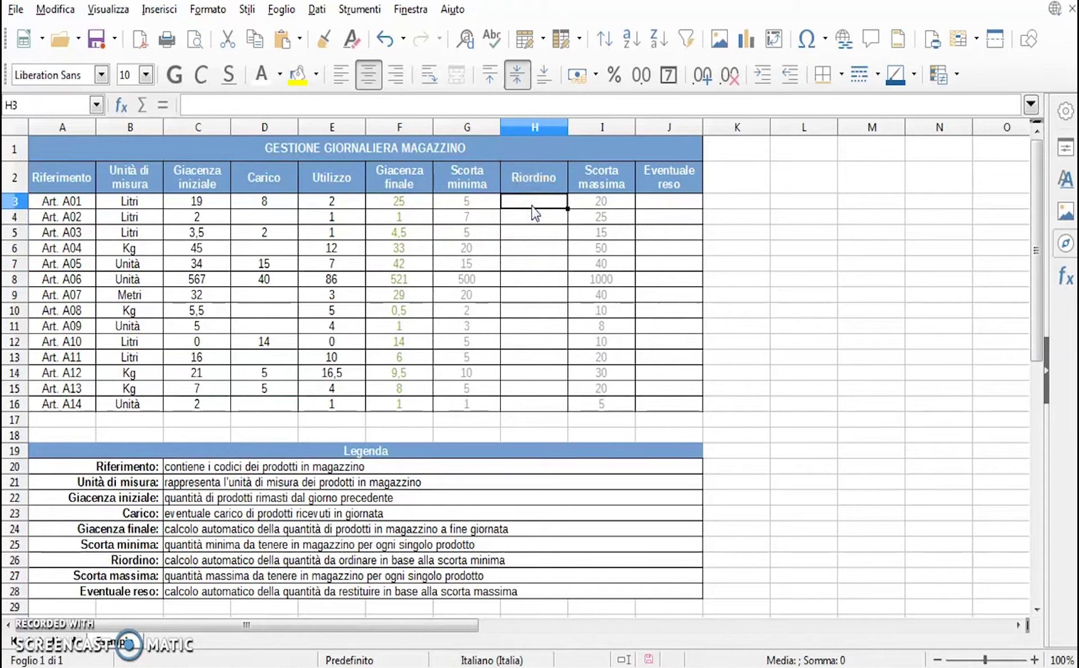
# Compare Giacenza finale with Scorta minima for Art. A01 and Art. A02 to work out the reorder condition and quantity.
pyautogui.click(407, 205)
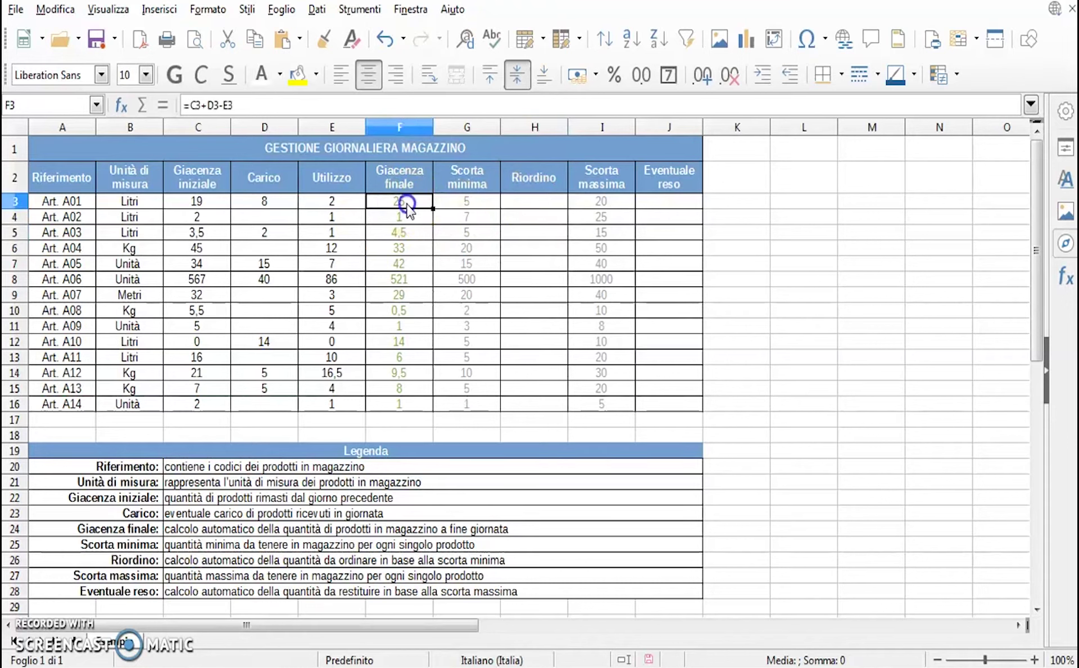
pyautogui.click(470, 206)
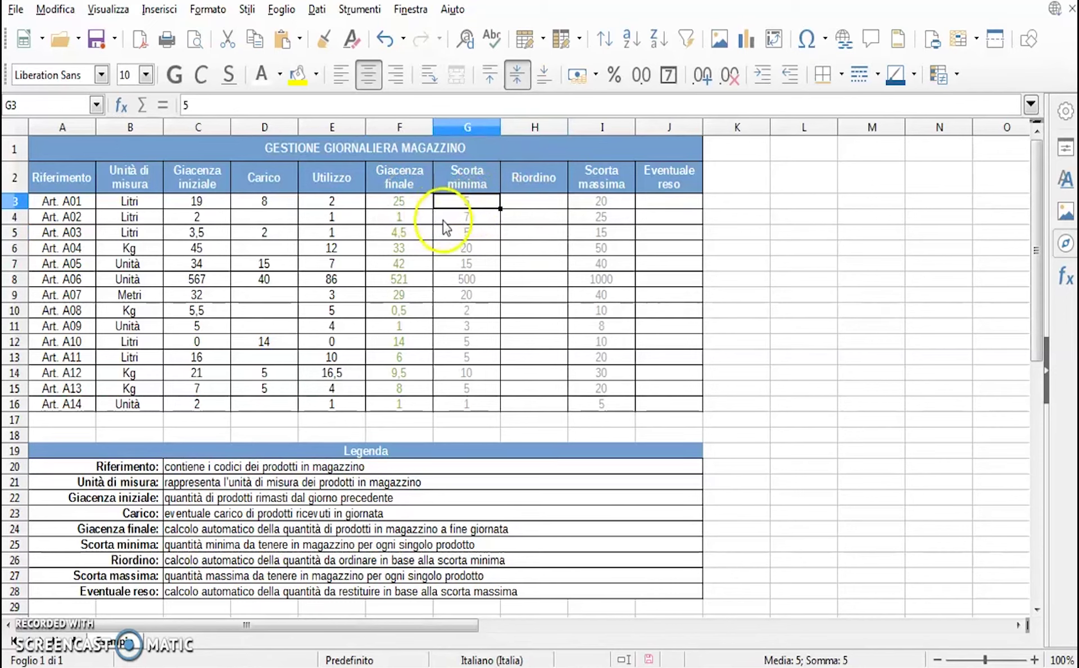
pyautogui.click(468, 219)
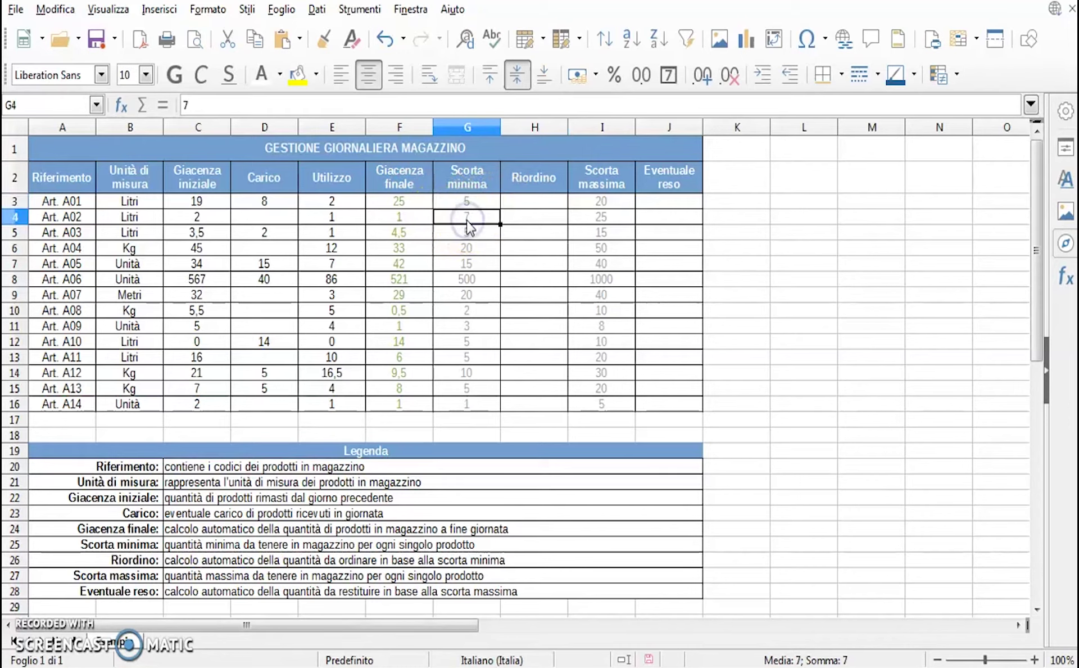
pyautogui.click(413, 218)
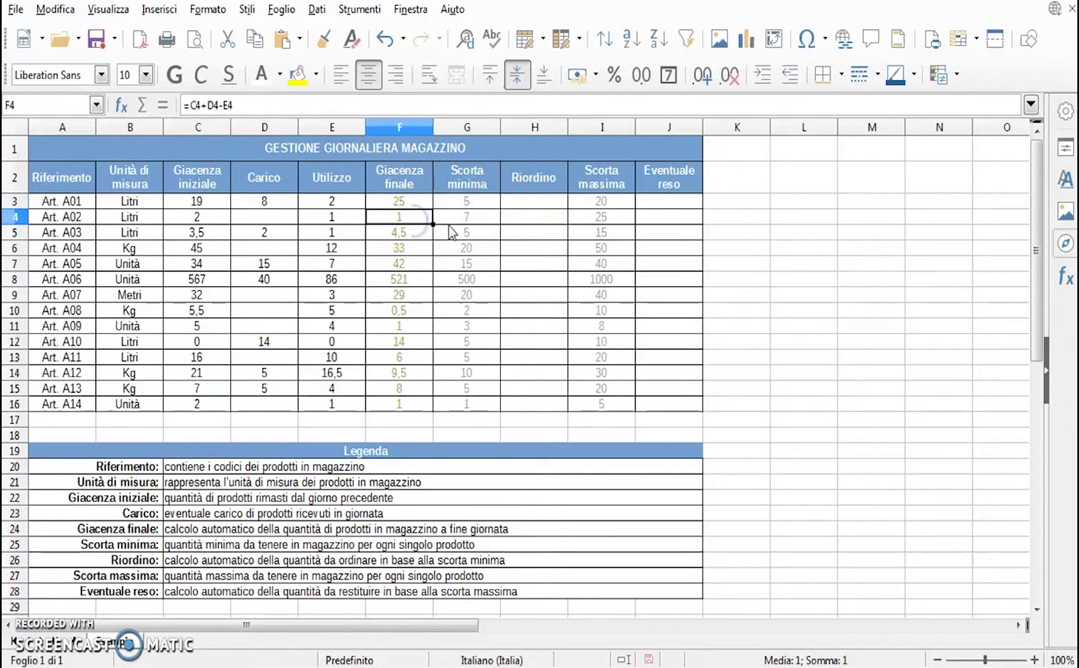
pyautogui.click(470, 222)
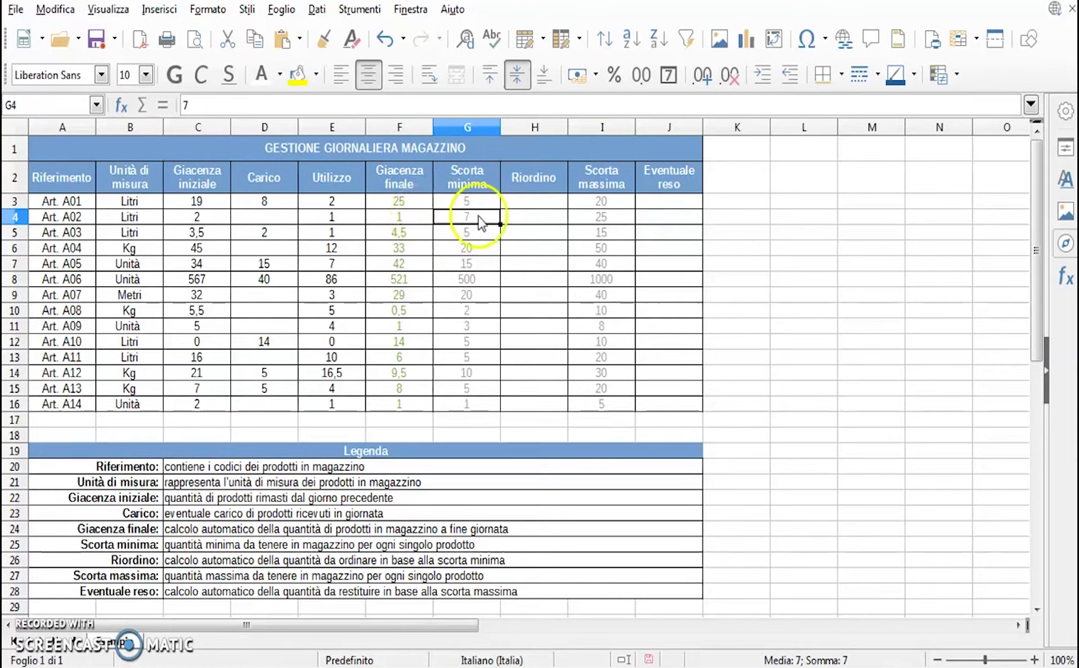
pyautogui.click(532, 204)
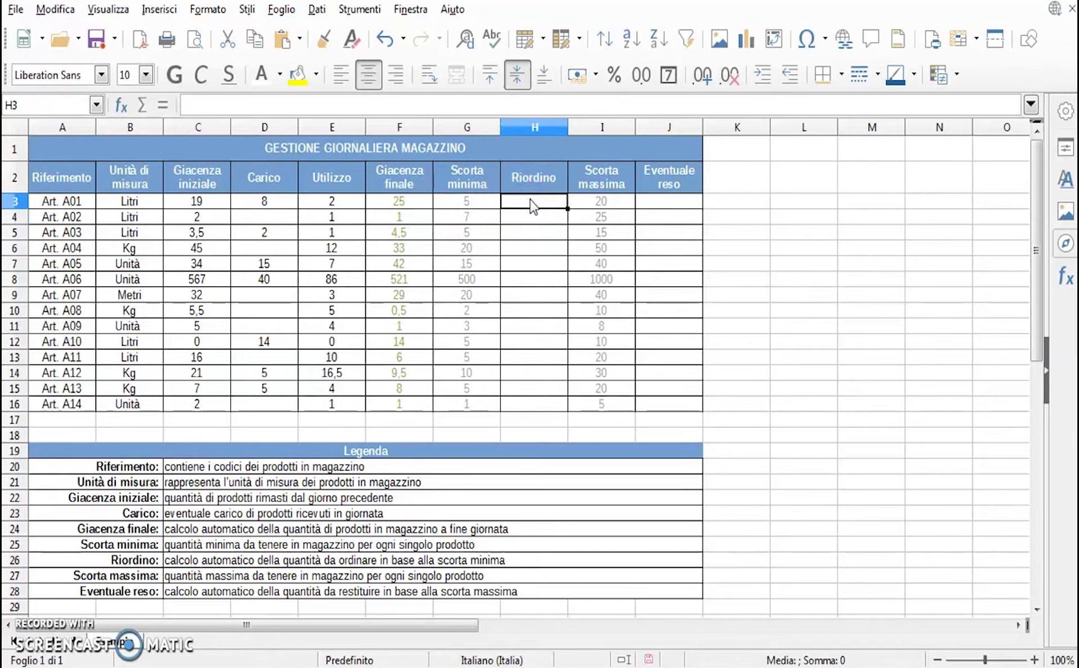
pyautogui.click(464, 216)
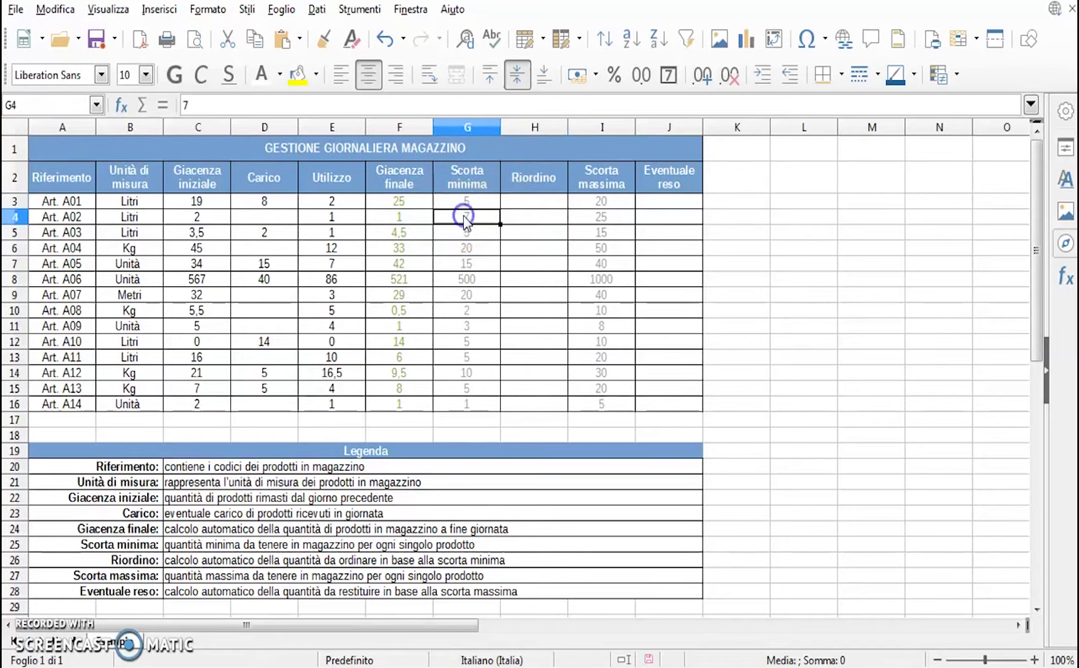
pyautogui.click(419, 220)
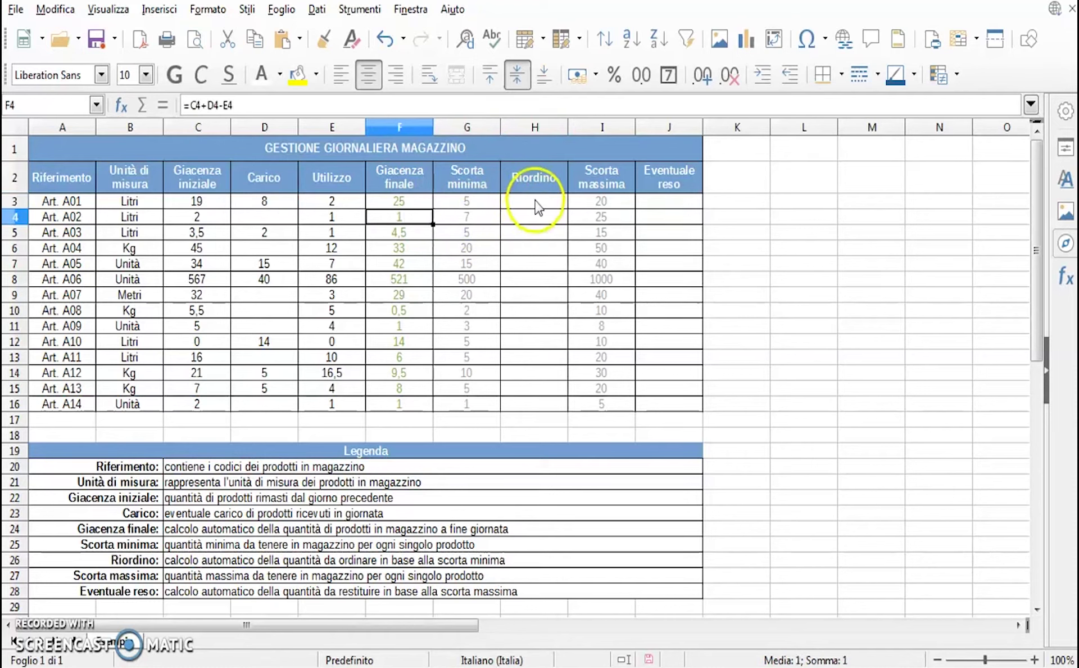
pyautogui.click(471, 220)
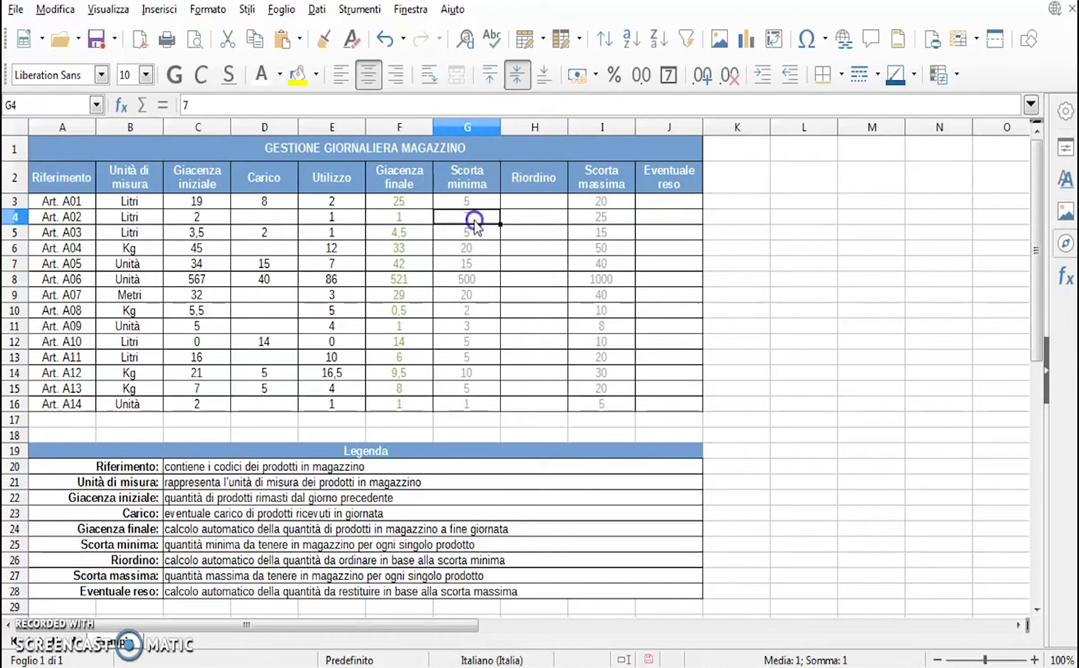
pyautogui.click(417, 222)
pyautogui.click(470, 221)
pyautogui.click(405, 220)
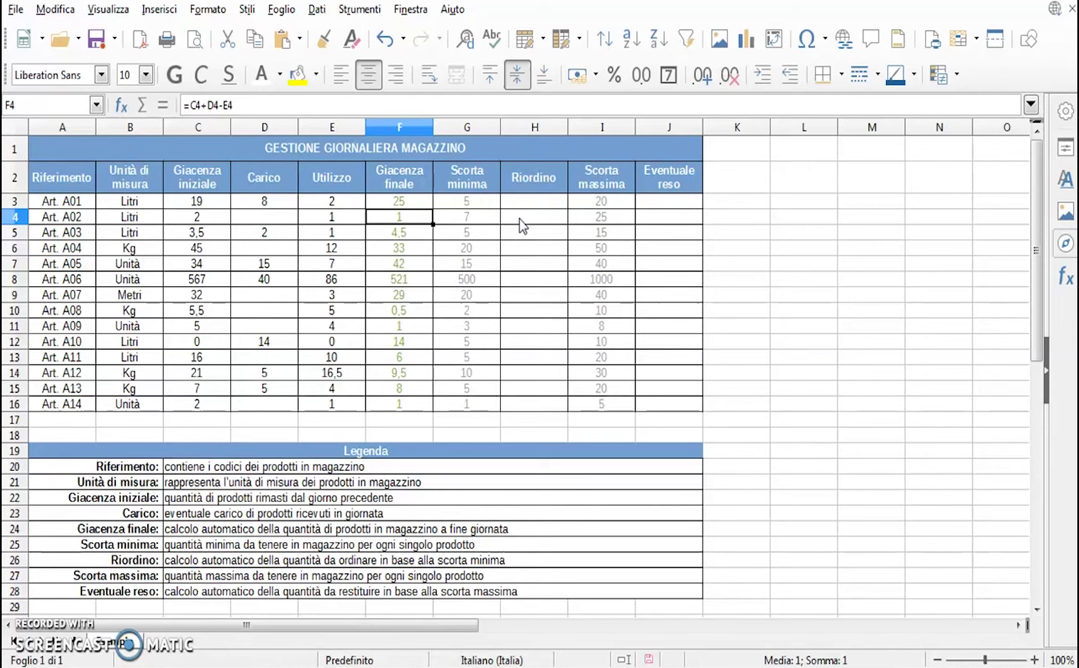
pyautogui.click(468, 218)
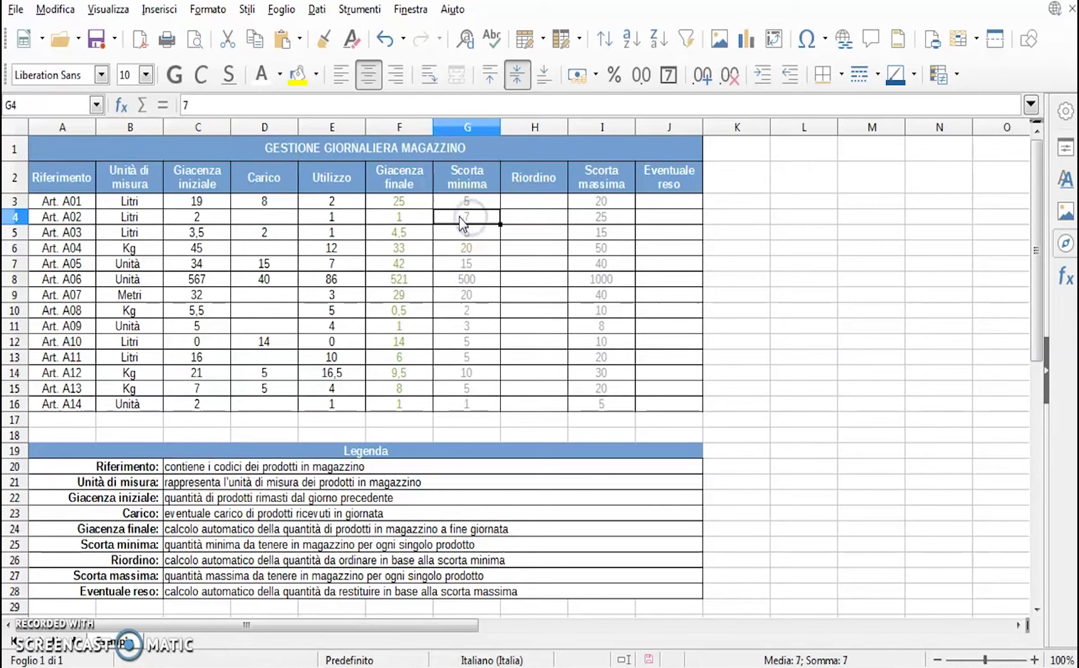
pyautogui.click(419, 218)
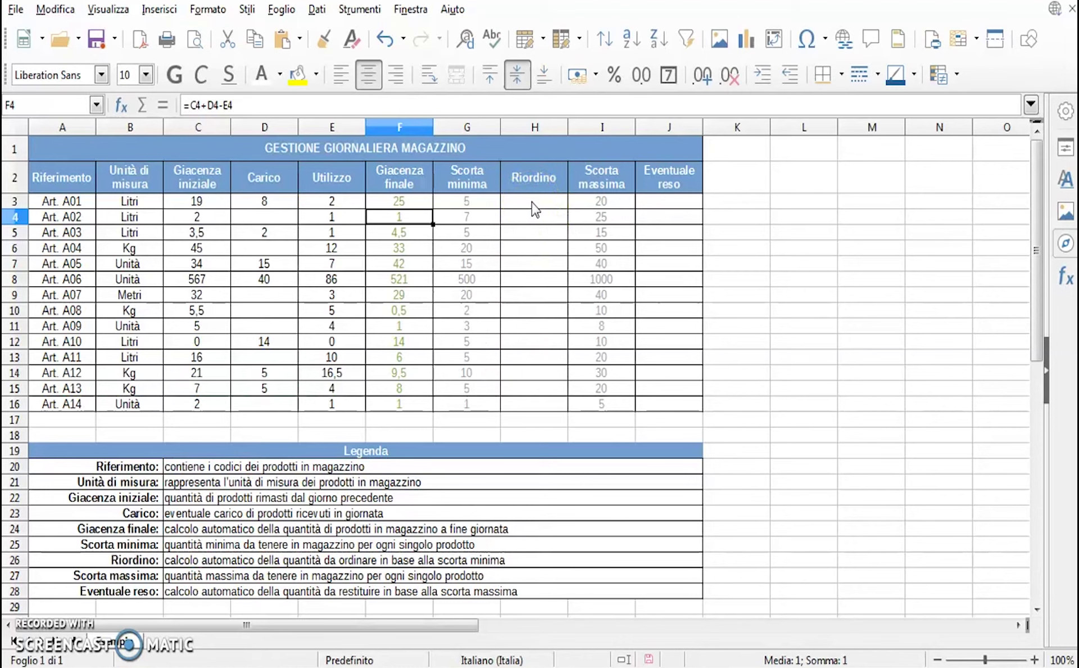
# Enter the formula =SE(G3>F3;G3-F3;" ") in cell H3 to calculate the Riordino of Art. A01.
pyautogui.click(532, 204)
pyautogui.write('=')
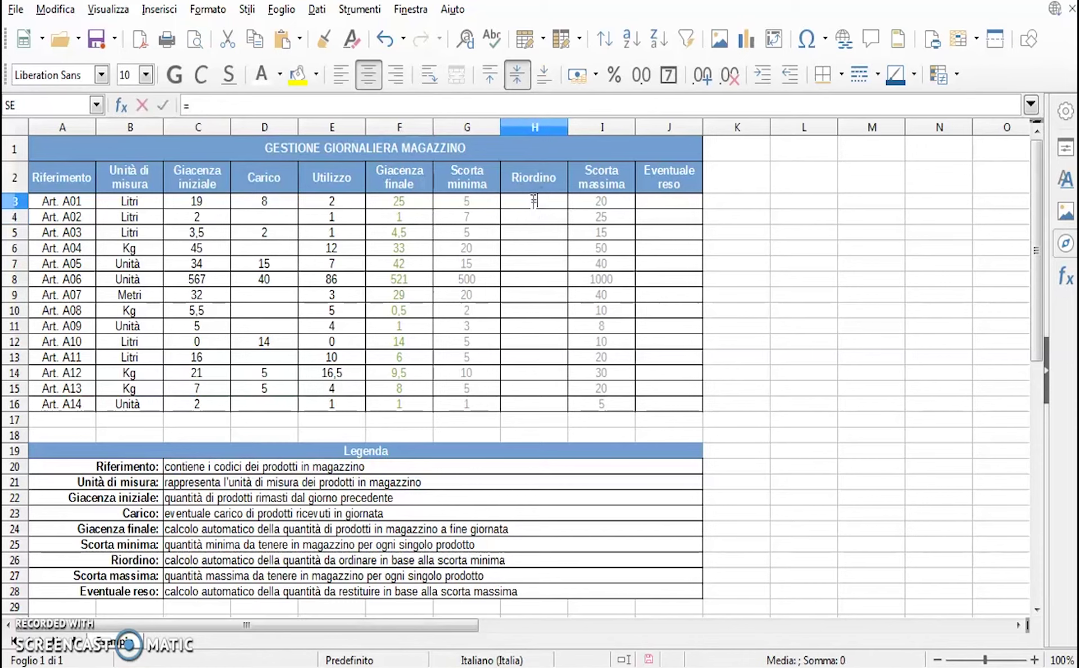
pyautogui.write('se')
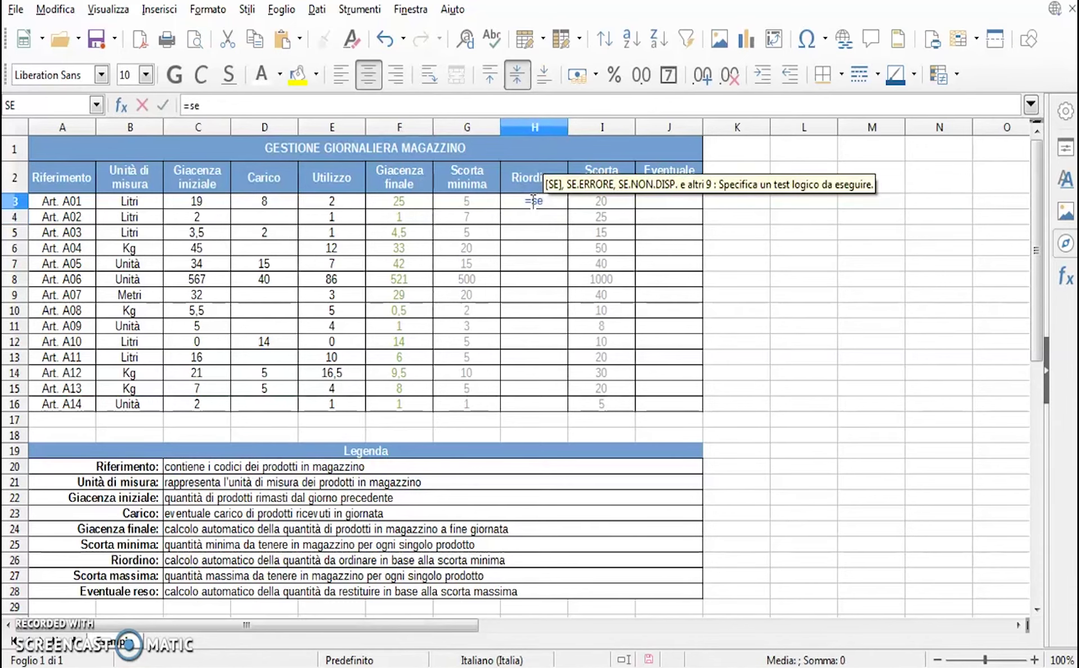
pyautogui.write('(')
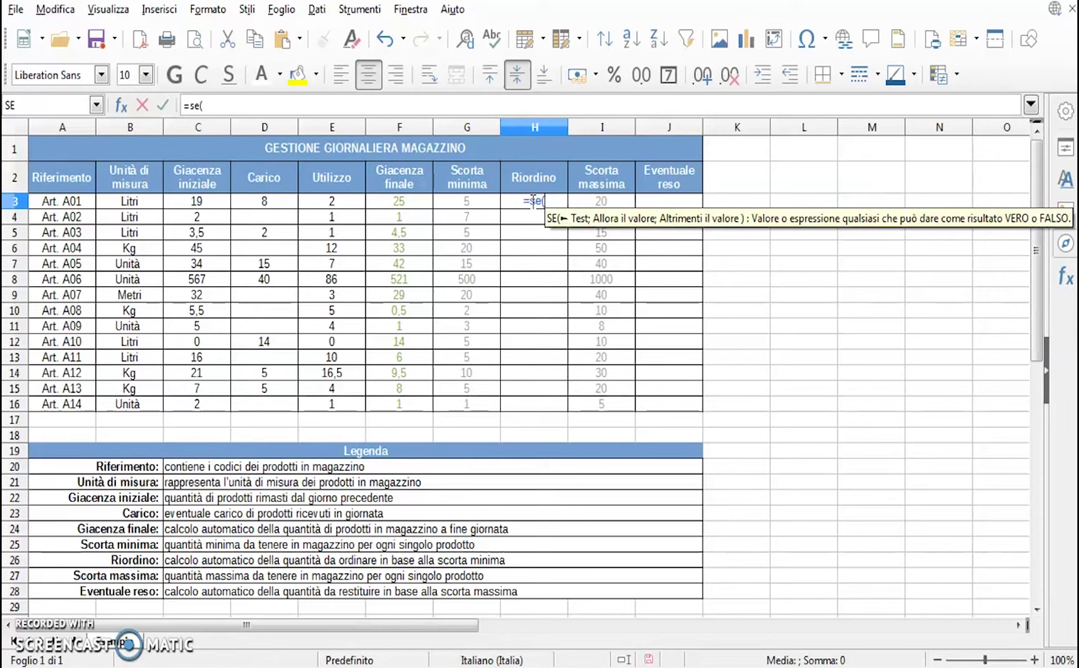
pyautogui.click(478, 204)
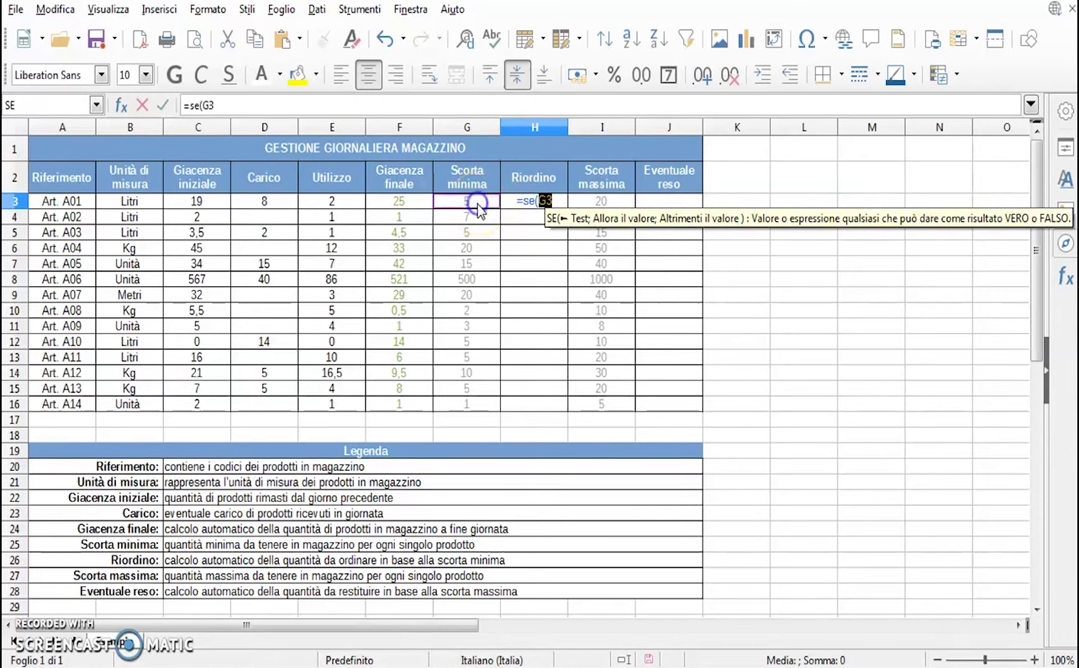
pyautogui.write('>')
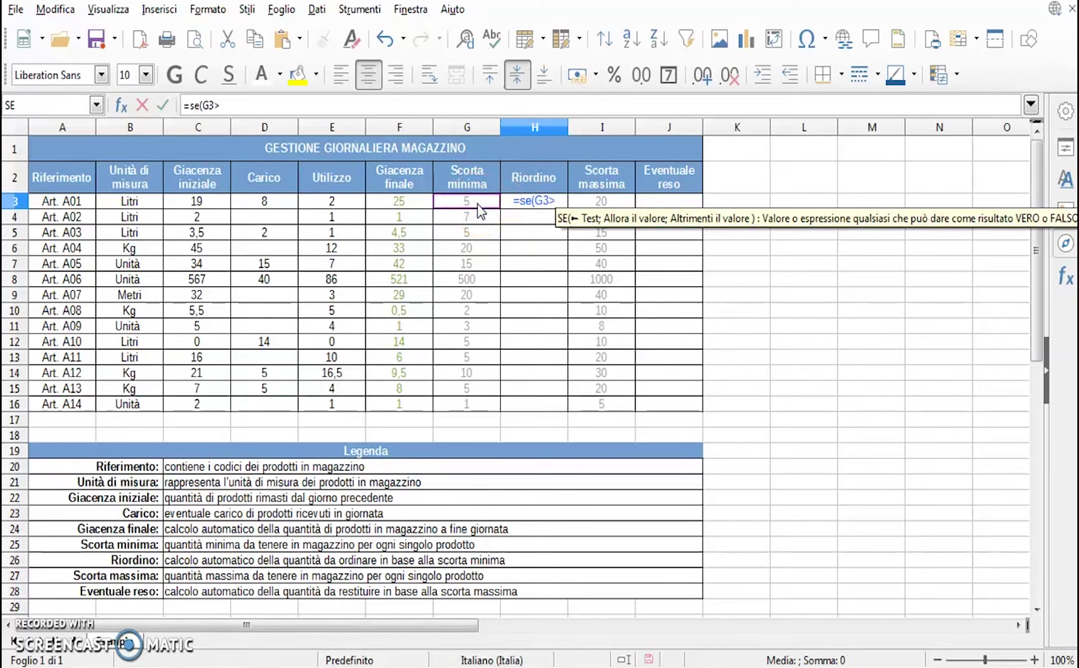
pyautogui.click(406, 203)
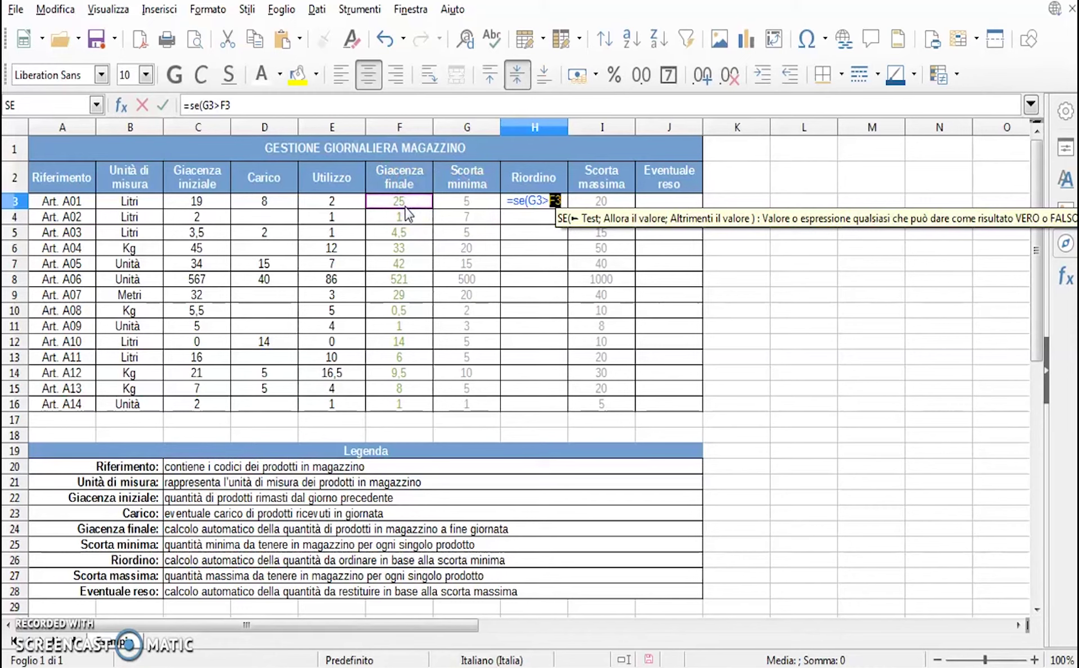
pyautogui.write(';')
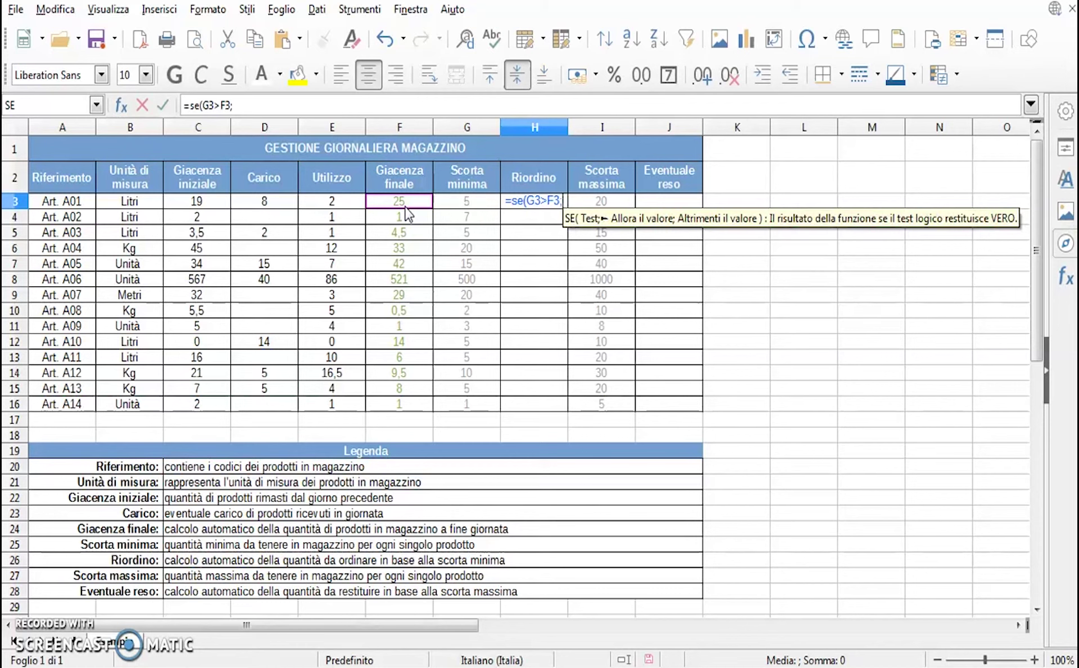
pyautogui.click(471, 204)
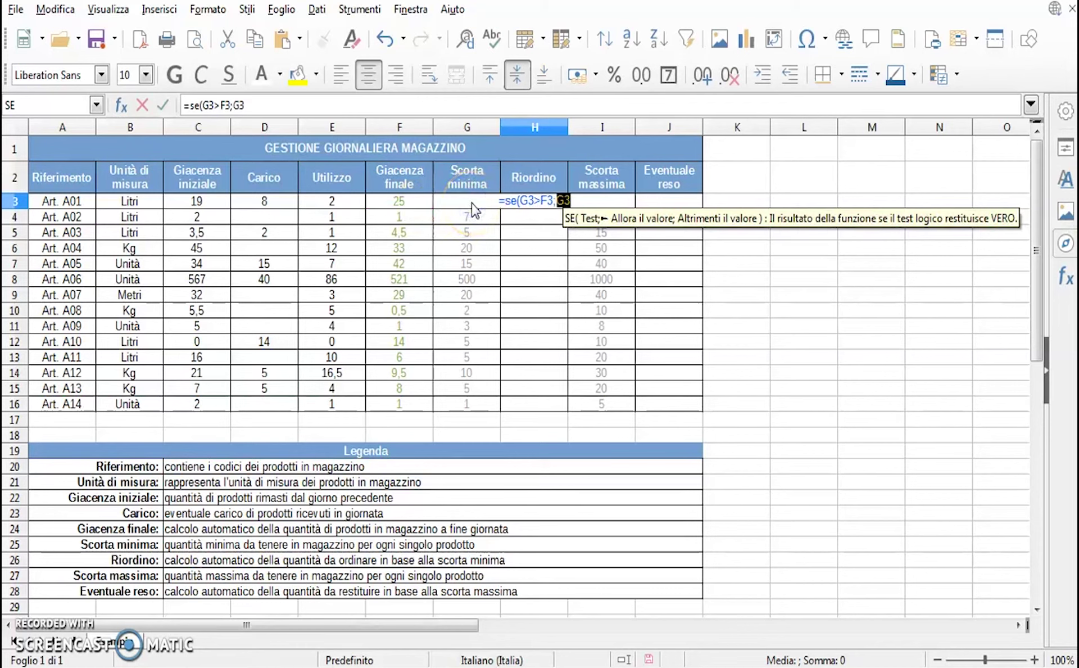
pyautogui.write('-')
pyautogui.click(415, 203)
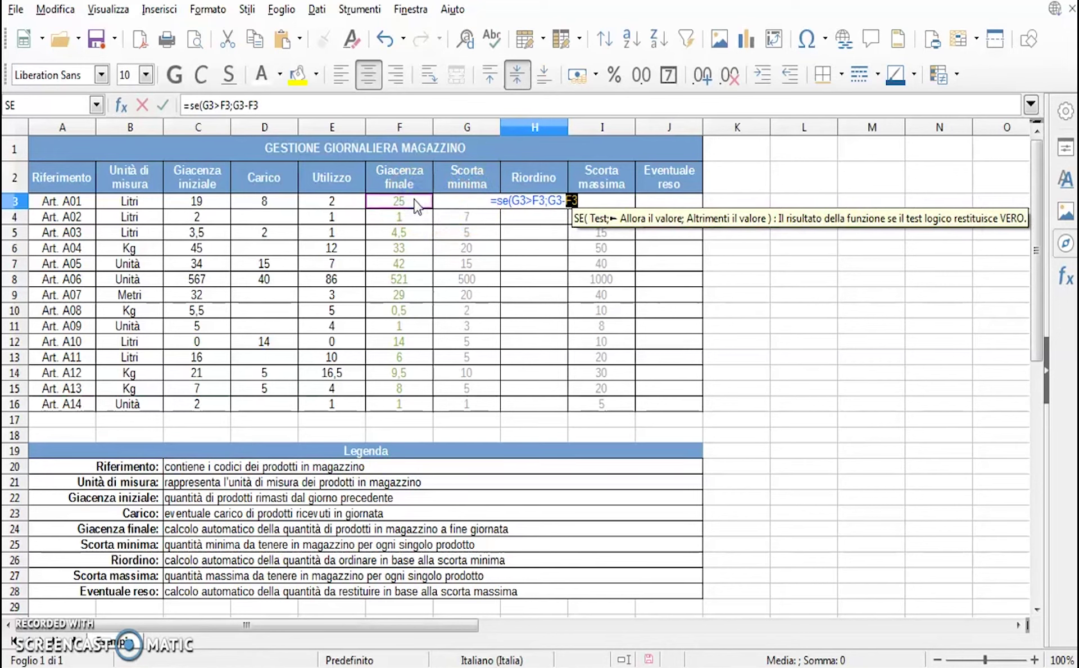
pyautogui.write(';')
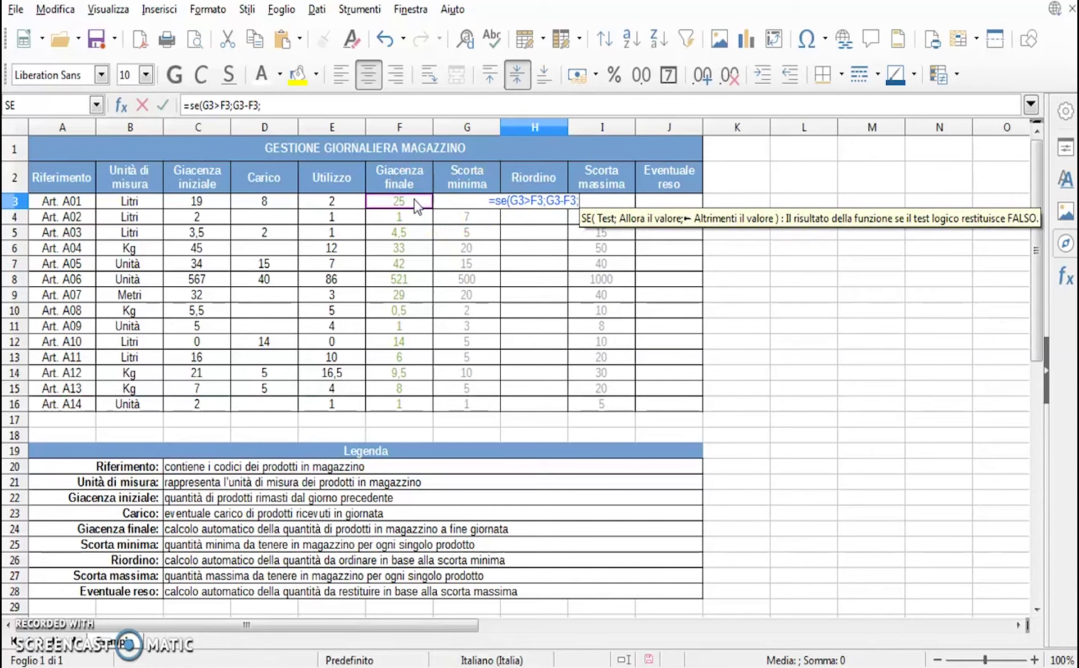
pyautogui.write('" "')
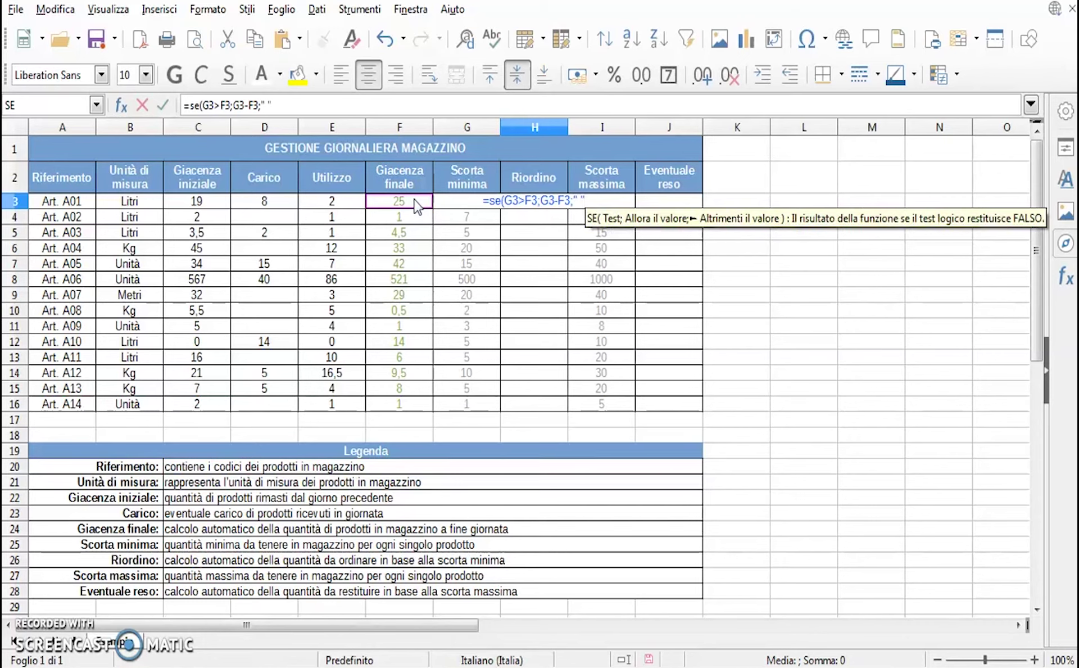
pyautogui.write(')')
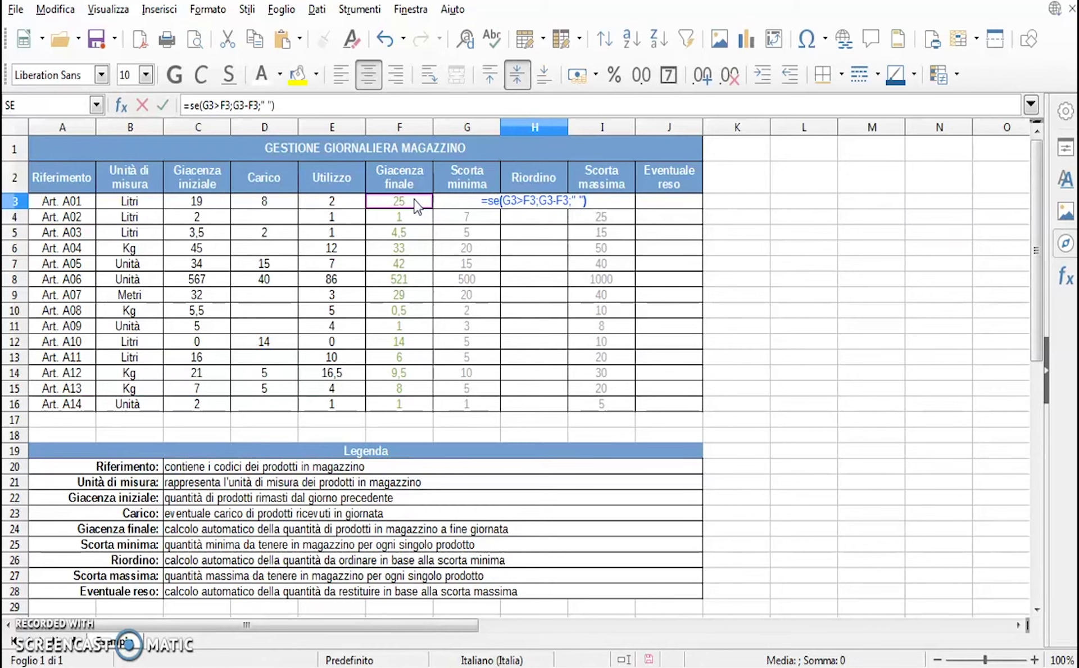
pyautogui.press('Return')
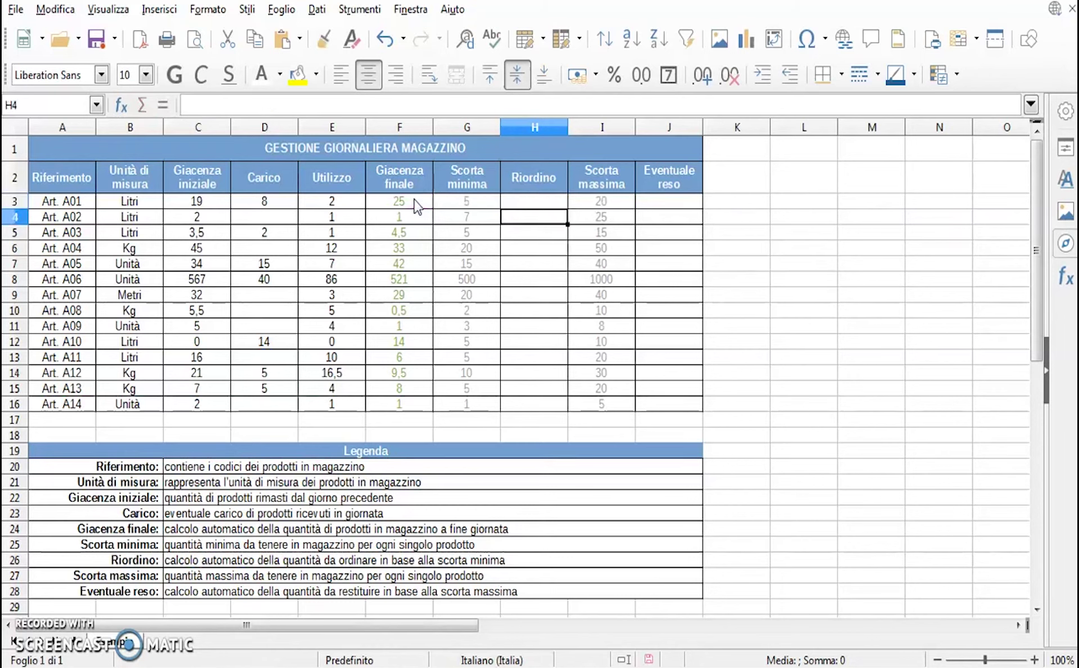
# Copy the Riordino formula from cell H3 down through H16 and check it for Art. A02 and Art. A03.
pyautogui.click(540, 201)
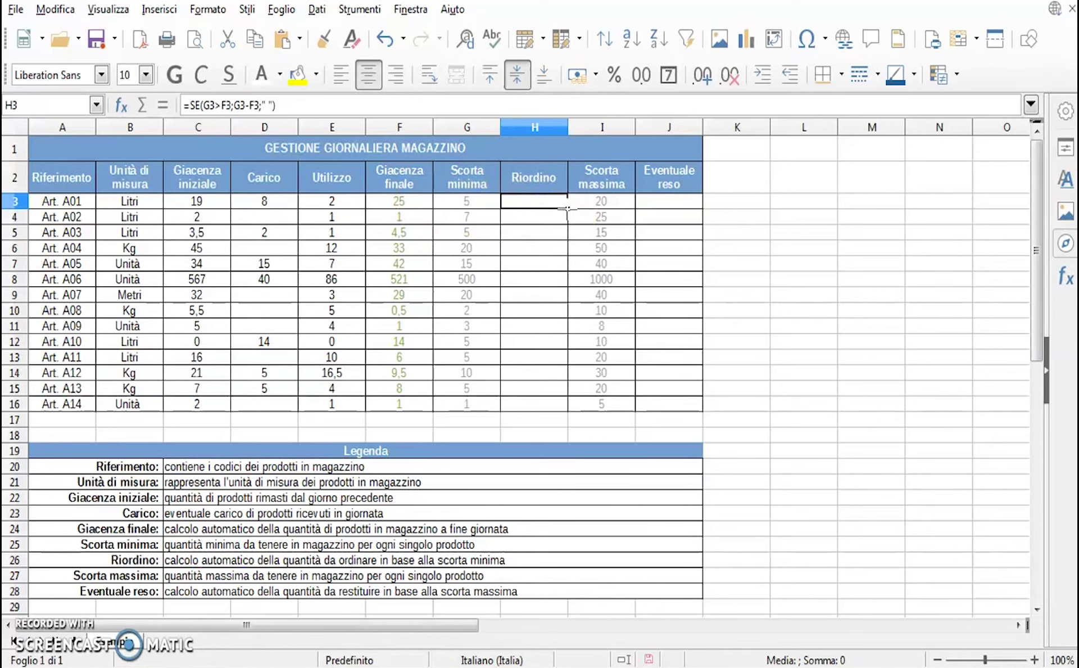
pyautogui.moveTo(567, 208); pyautogui.dragTo(560, 409)
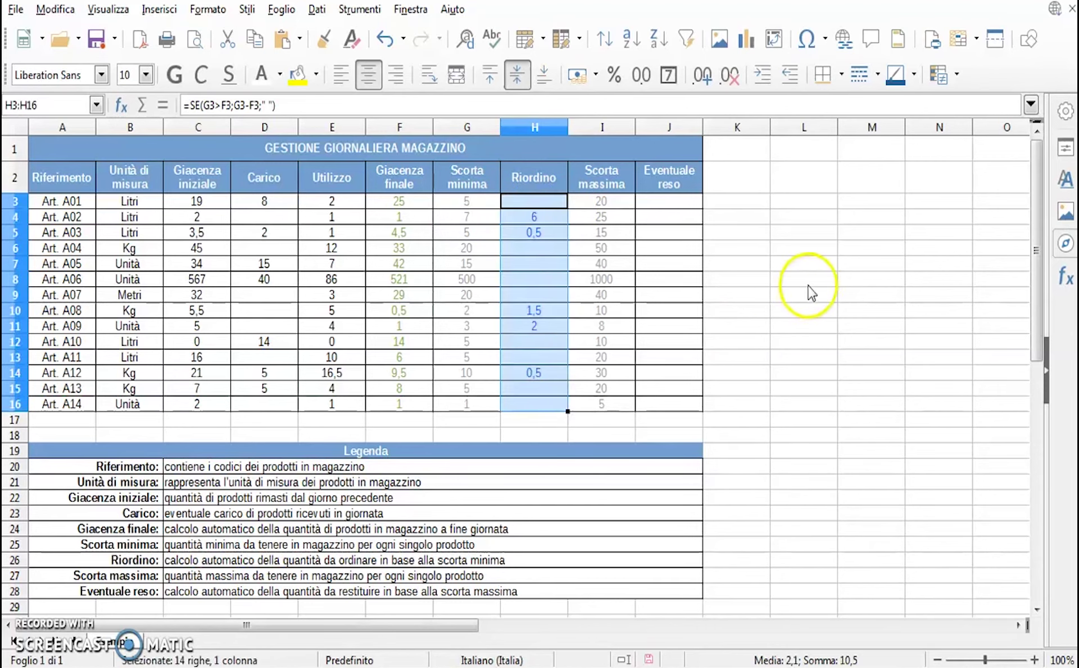
pyautogui.click(803, 264)
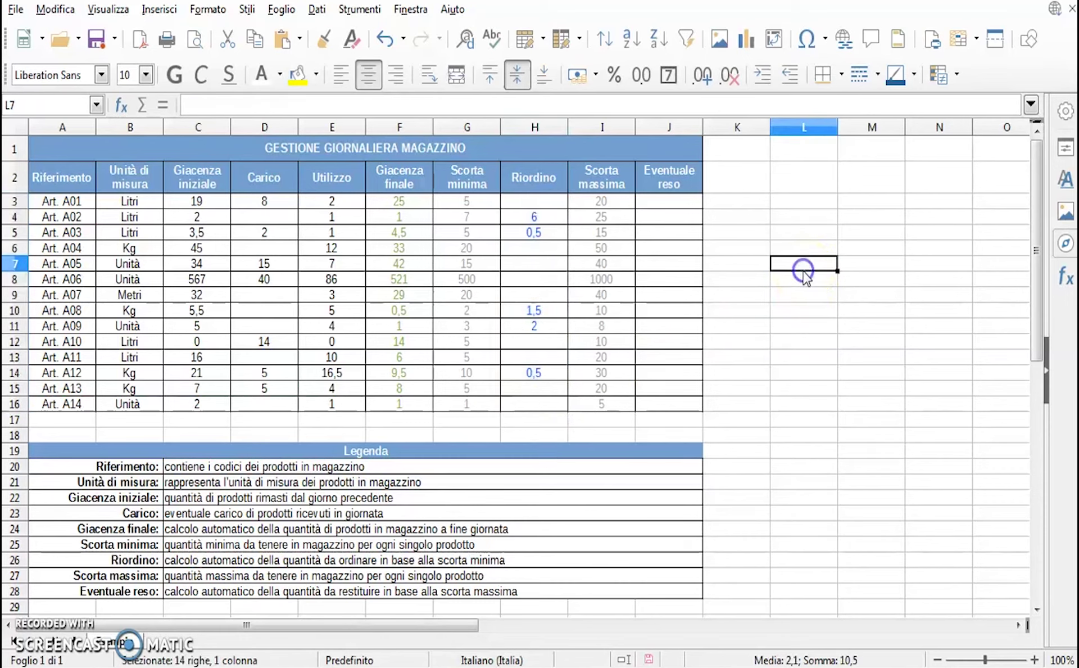
pyautogui.click(539, 221)
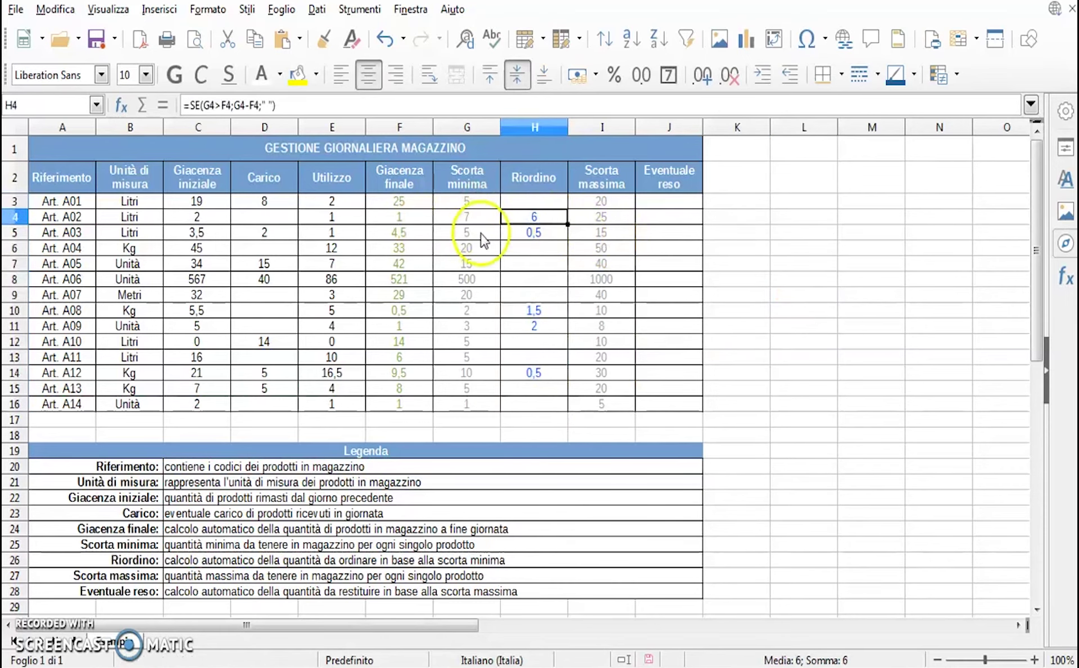
pyautogui.click(526, 236)
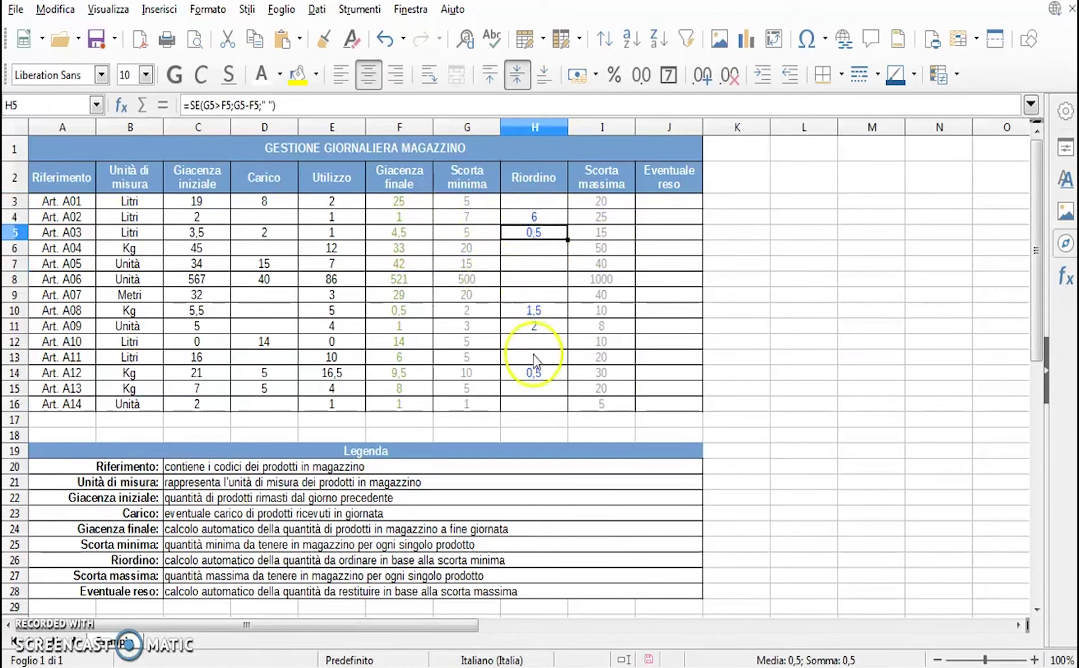
# Compare Giacenza finale with Scorta massima for Art. A01 to work out the condition and quantity for Eventuale reso.
pyautogui.click(658, 203)
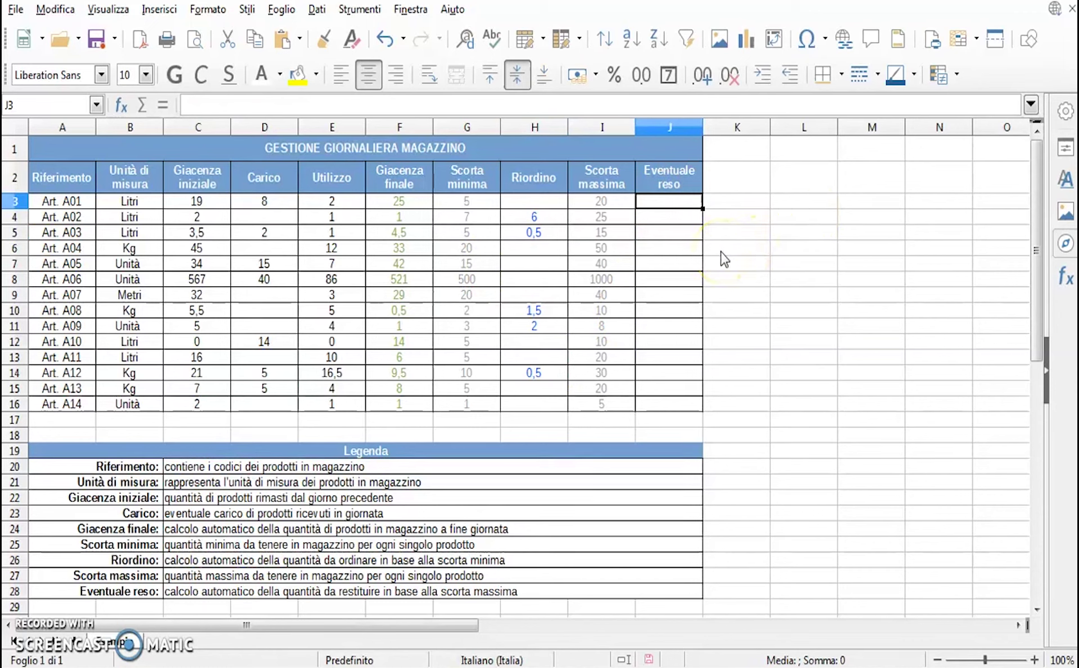
pyautogui.click(405, 206)
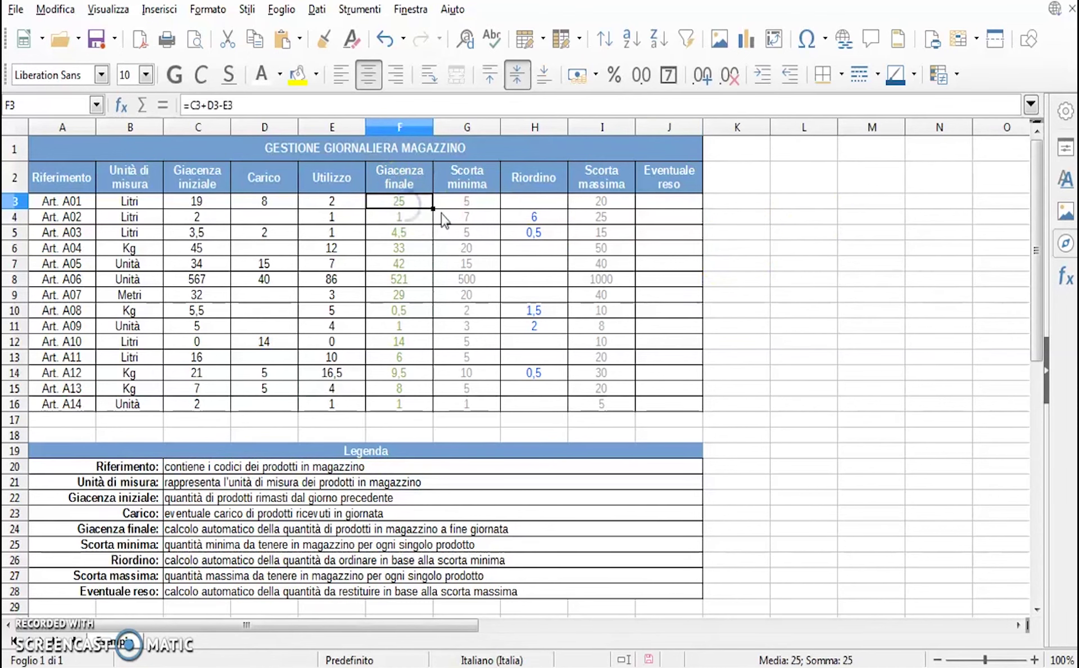
pyautogui.click(611, 207)
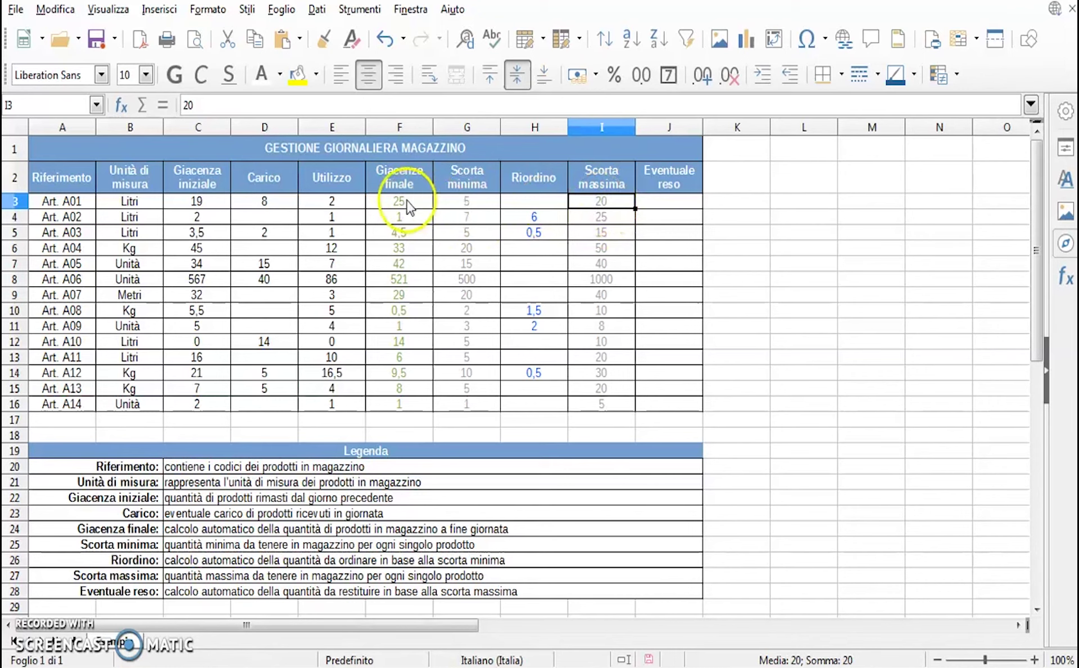
pyautogui.click(406, 203)
pyautogui.click(595, 207)
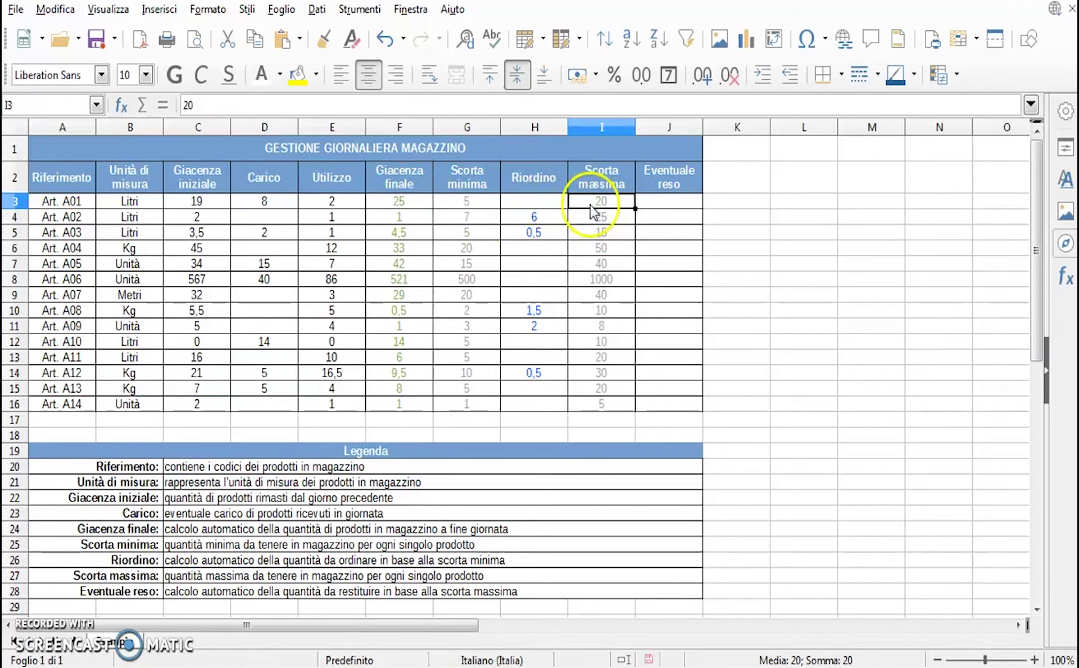
pyautogui.click(409, 205)
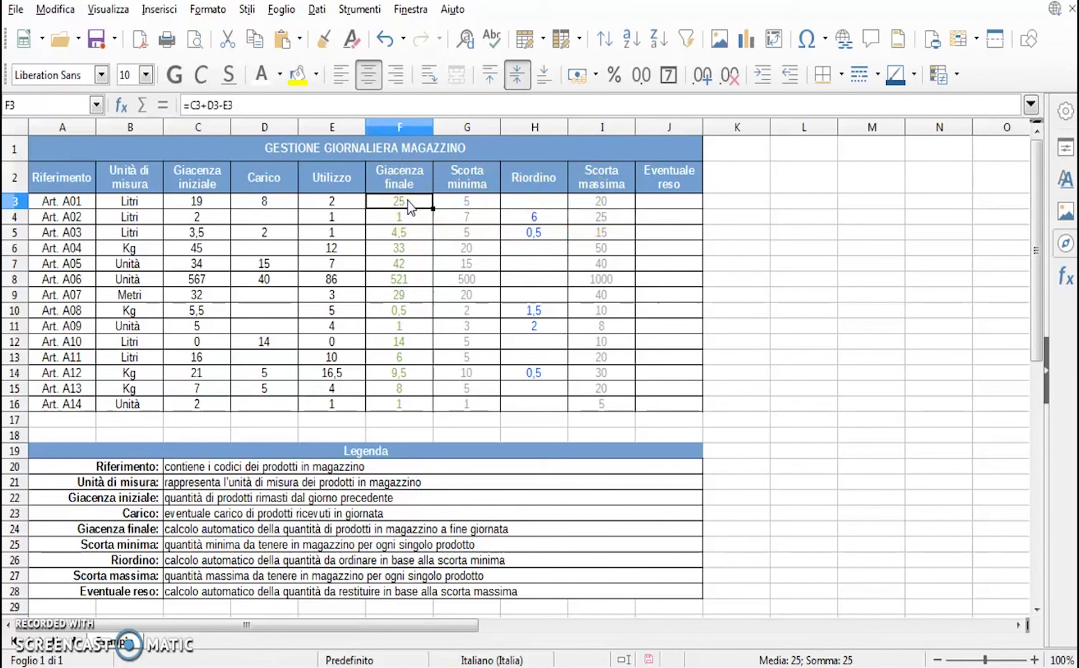
pyautogui.click(603, 205)
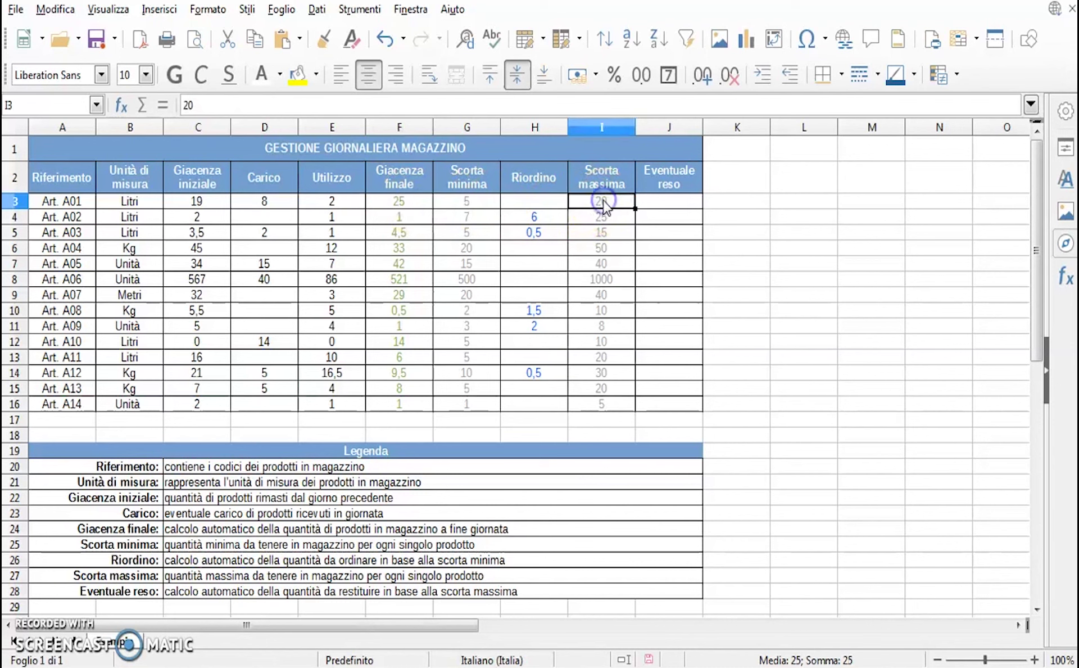
pyautogui.click(664, 205)
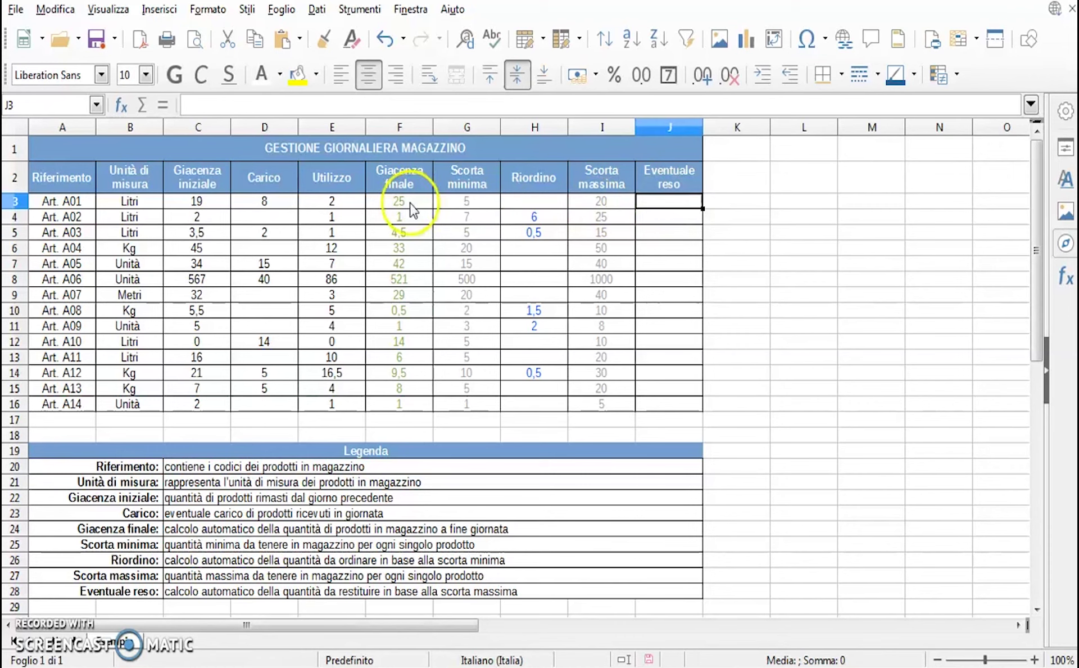
# Compare Giacenza finale with Scorta massima for Art. A06 and review the Riordino formula in cell H3 as a model for Eventuale reso.
pyautogui.click(411, 220)
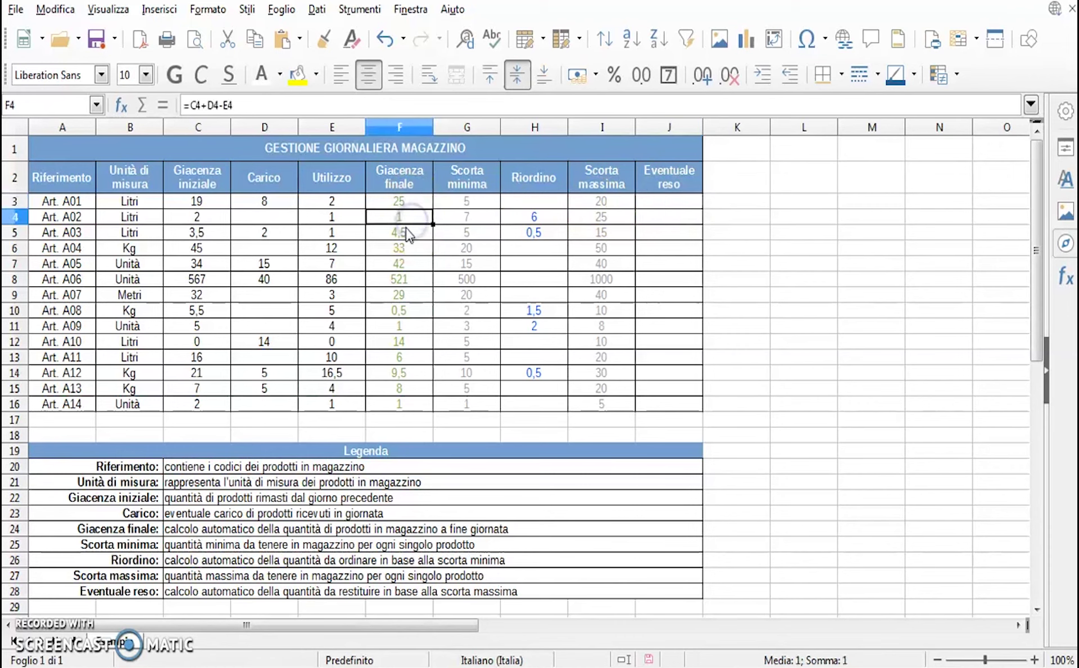
pyautogui.click(403, 275)
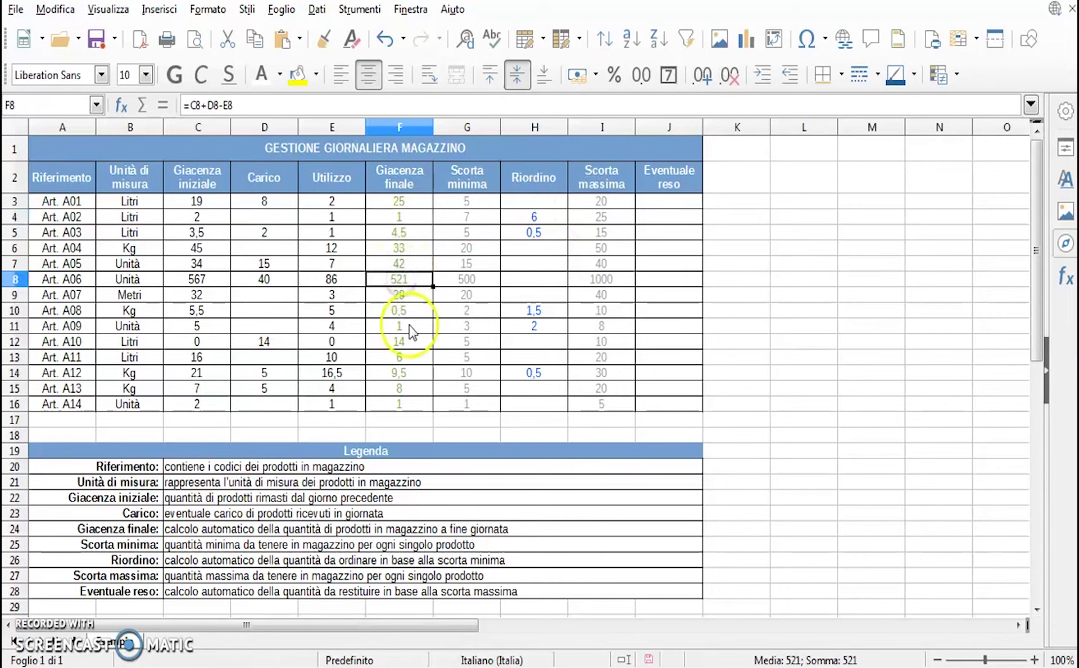
pyautogui.click(600, 281)
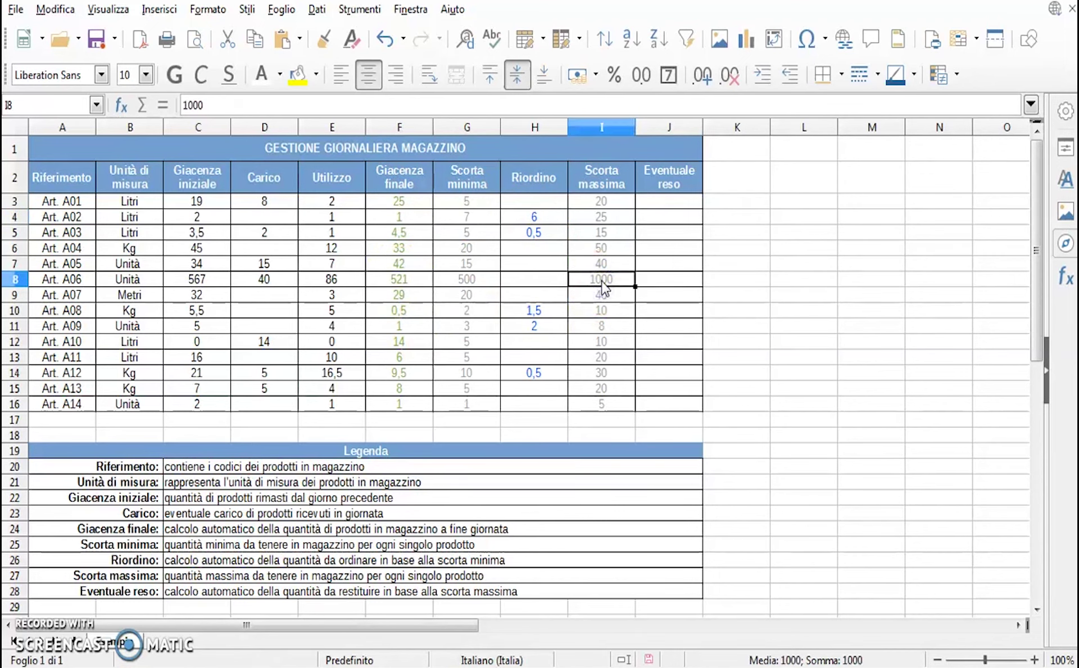
pyautogui.click(392, 285)
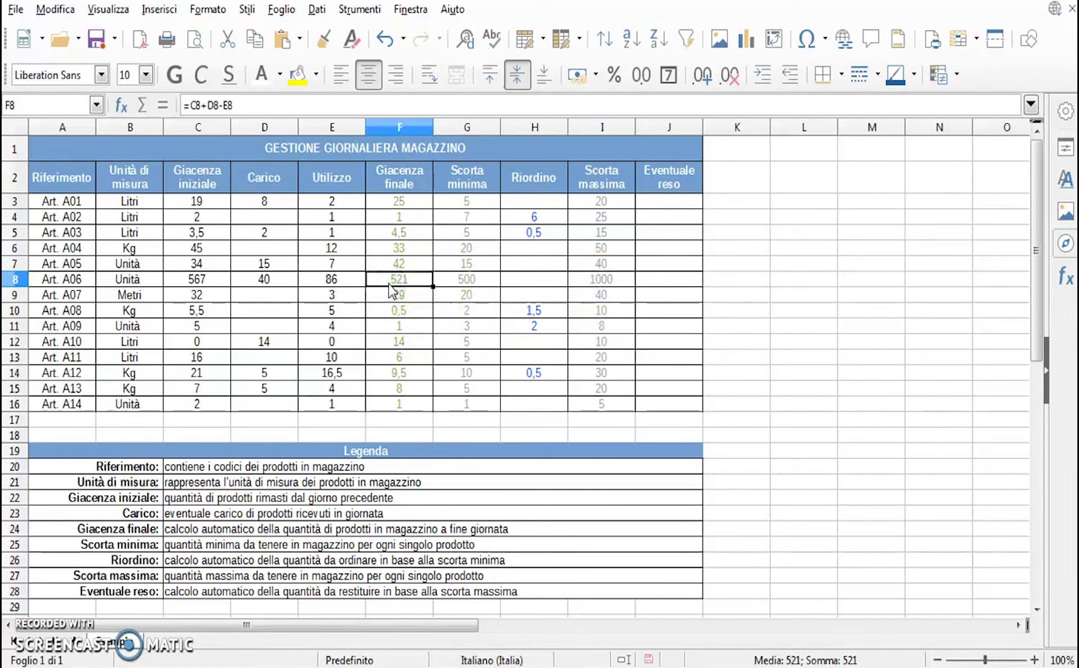
pyautogui.click(601, 281)
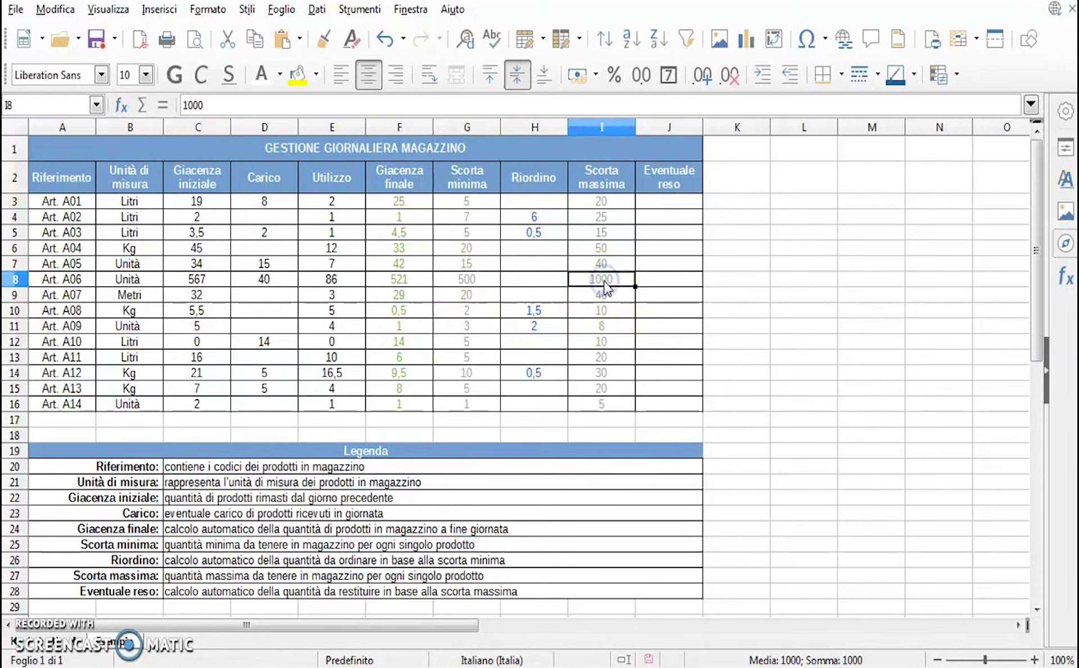
pyautogui.click(647, 285)
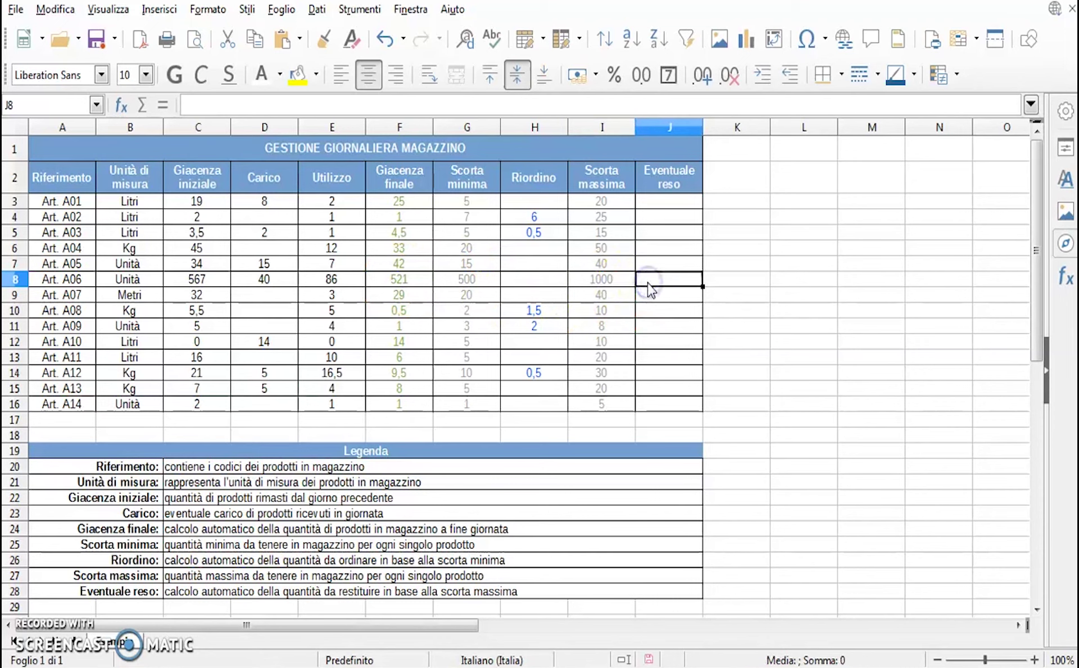
pyautogui.click(531, 201)
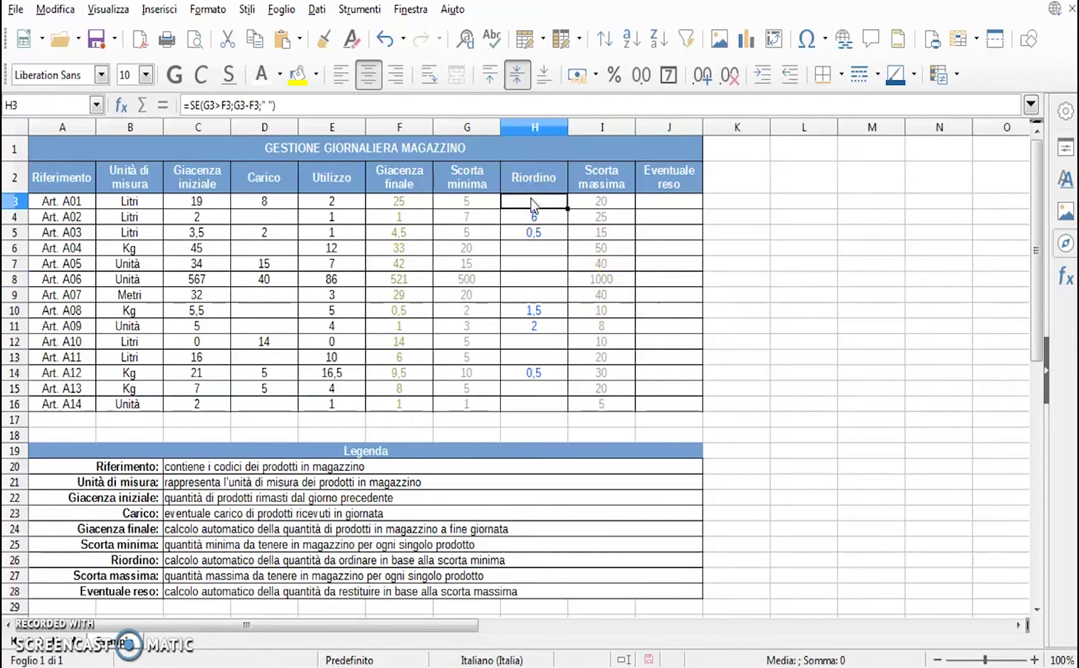
pyautogui.click(797, 256)
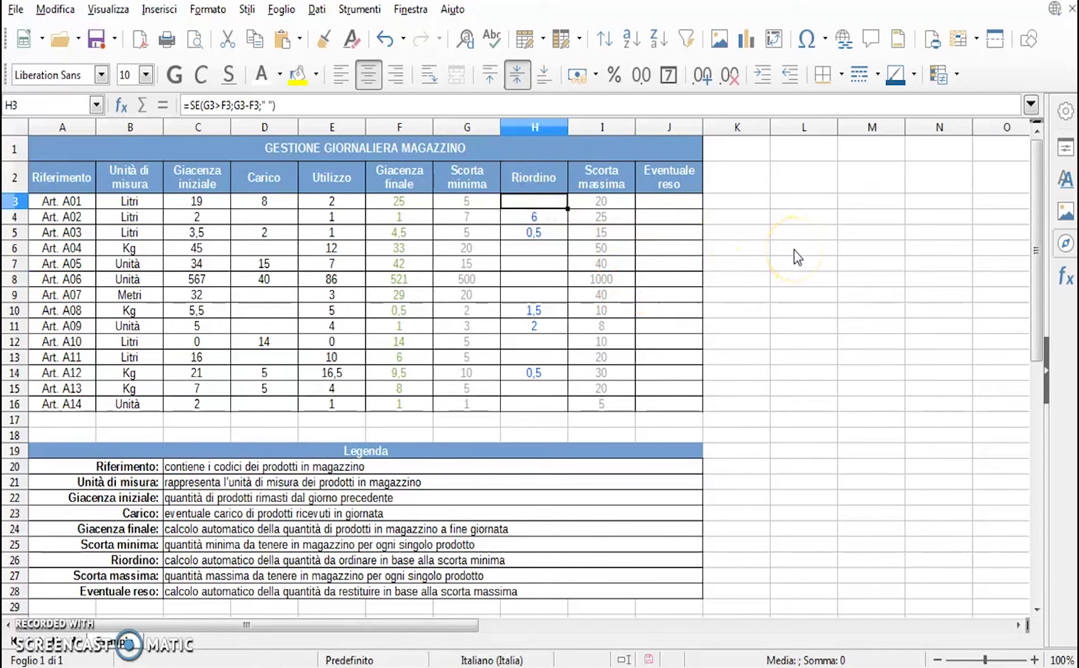